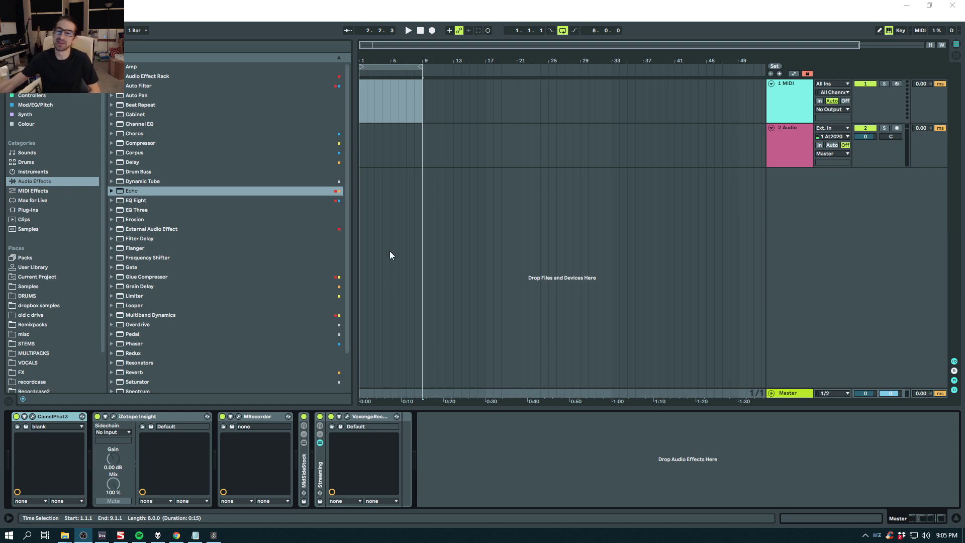
Select the 1 MIDI track to show its empty device chain.
{"action": "left_click", "coordinate": [778, 103]}
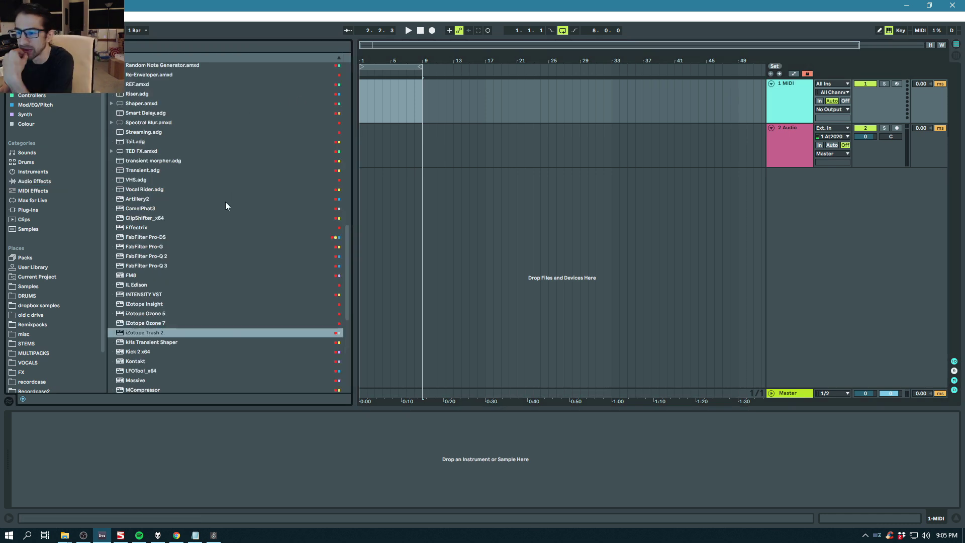
Load FM8 onto track 1 and give operator F a short decay, feedback and E modulation.
{"action": "mouse_move", "coordinate": [131, 276]}
{"action": "left_mouse_down"}
{"action": "mouse_move", "coordinate": [791, 114]}
{"action": "mouse_move", "coordinate": [792, 105]}
{"action": "left_mouse_up"}
{"action": "left_click", "coordinate": [286, 272]}
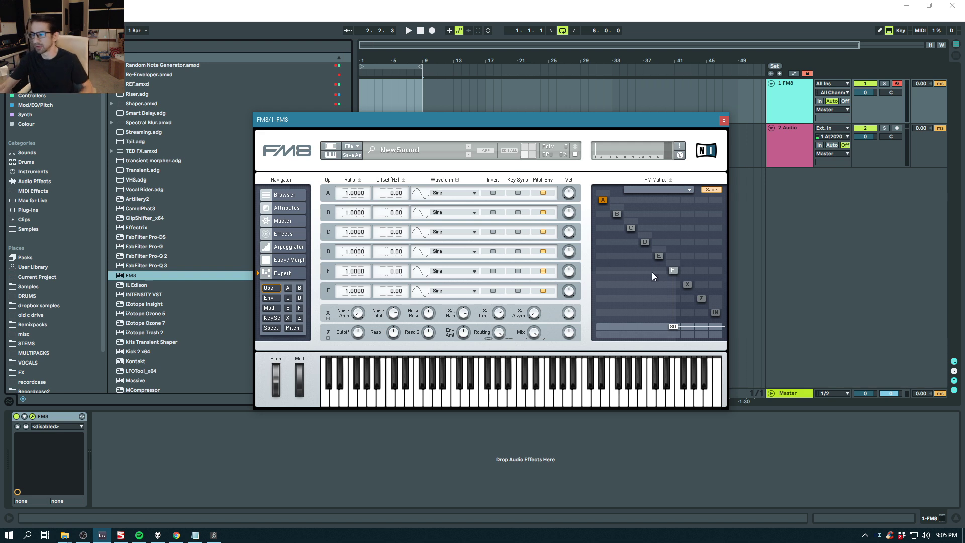
{"action": "left_click", "coordinate": [674, 270]}
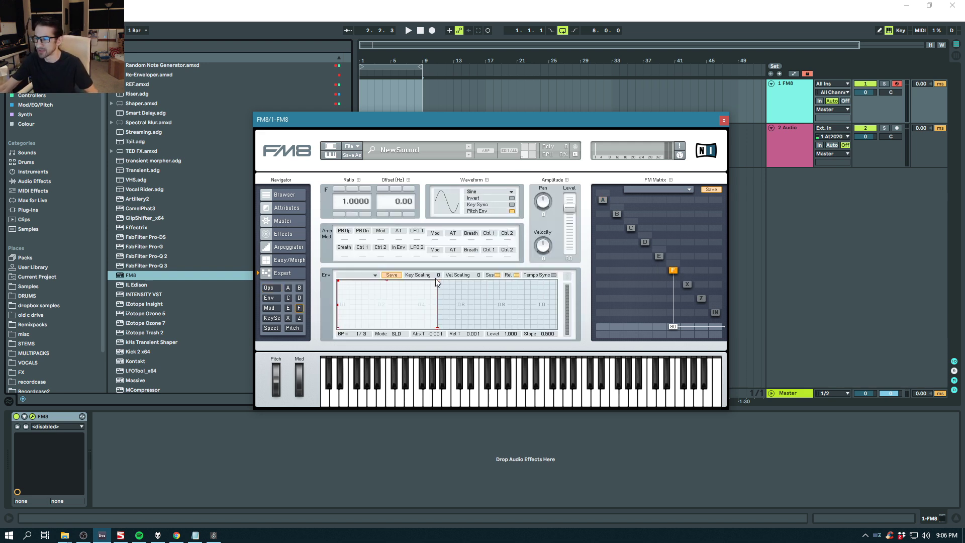
{"action": "left_click_drag", "start_coordinate": [437, 282], "coordinate": [380, 330]}
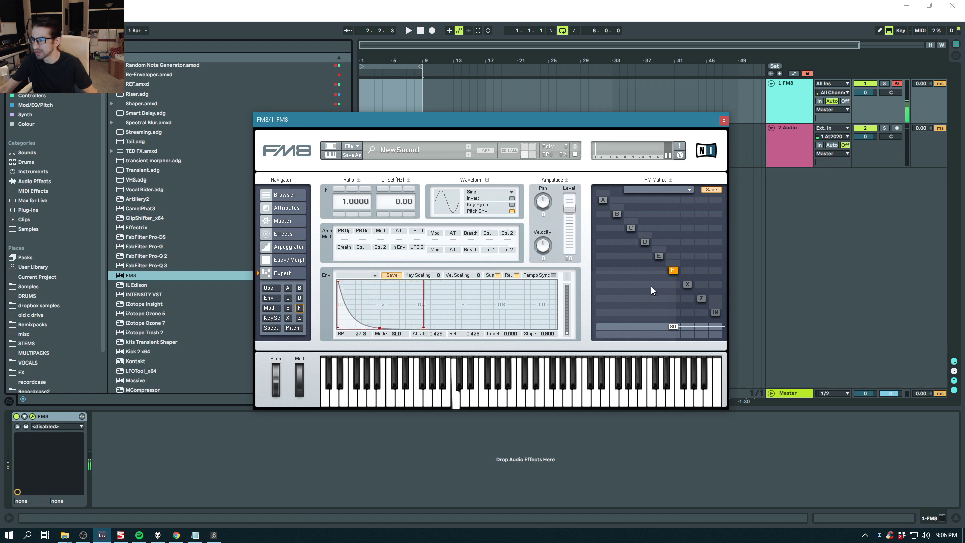
{"action": "left_click_drag", "start_coordinate": [673, 262], "coordinate": [724, 257]}
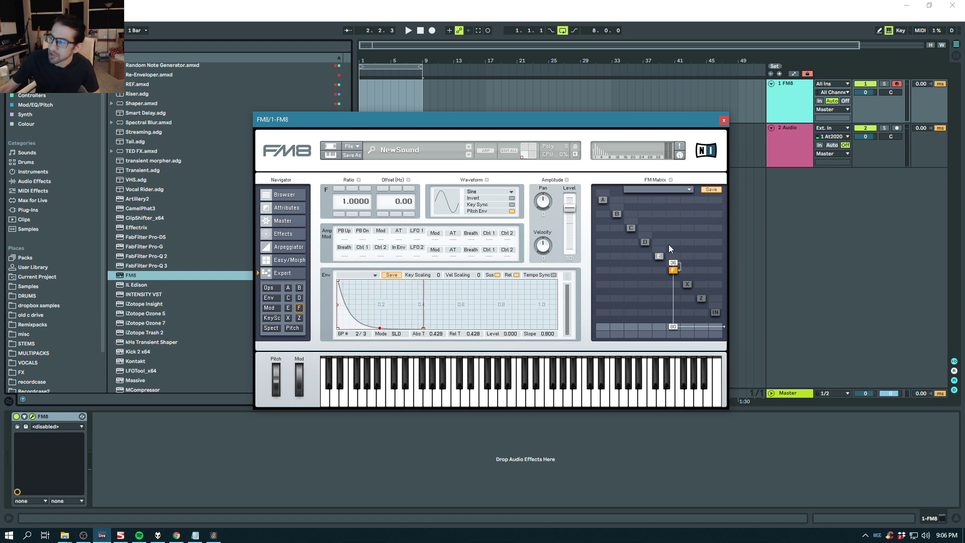
{"action": "left_click_drag", "start_coordinate": [659, 280], "coordinate": [659, 261]}
{"action": "left_click", "coordinate": [660, 255]}
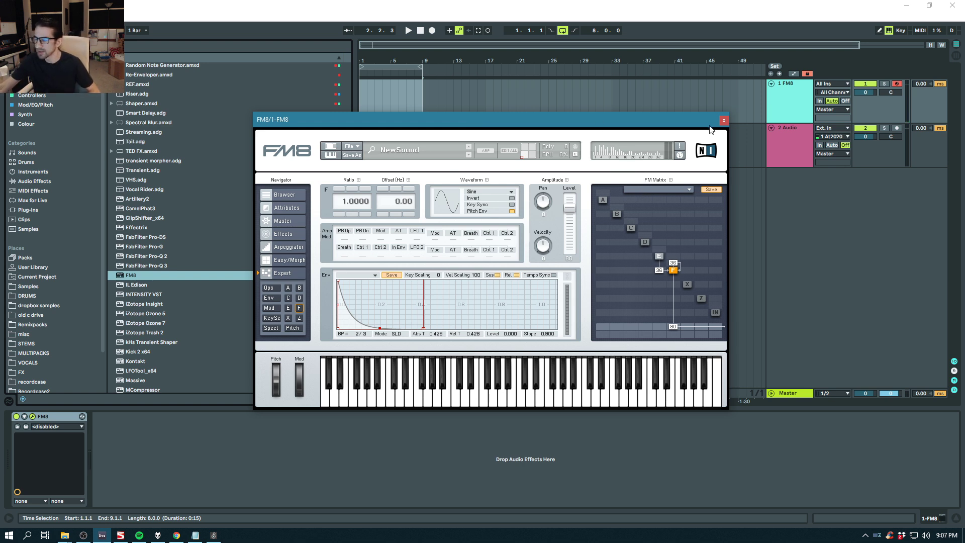
{"action": "left_click", "coordinate": [724, 119]}
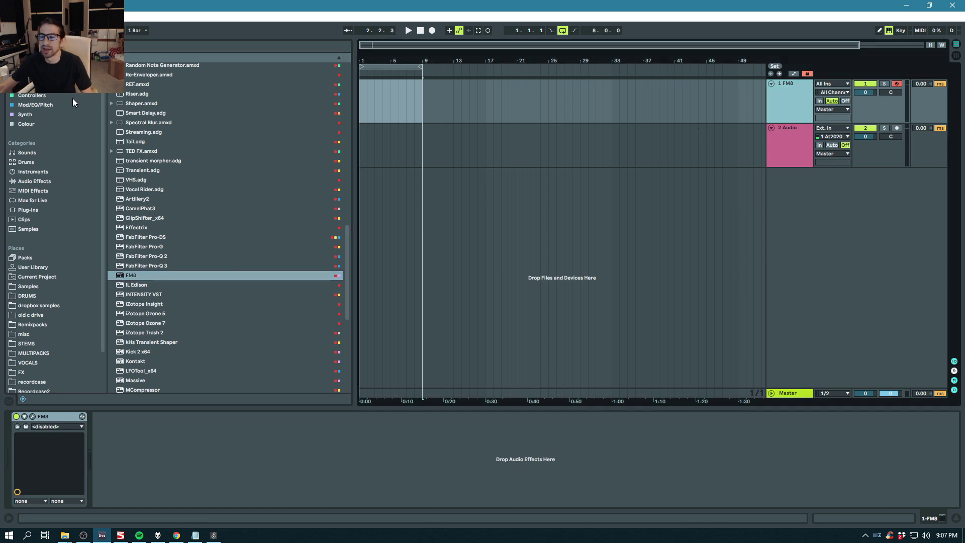
Insert a Random Note Generator before FM8 with a 4.69 s upper speed limit, opening its Max patch.
{"action": "left_click", "coordinate": [44, 202]}
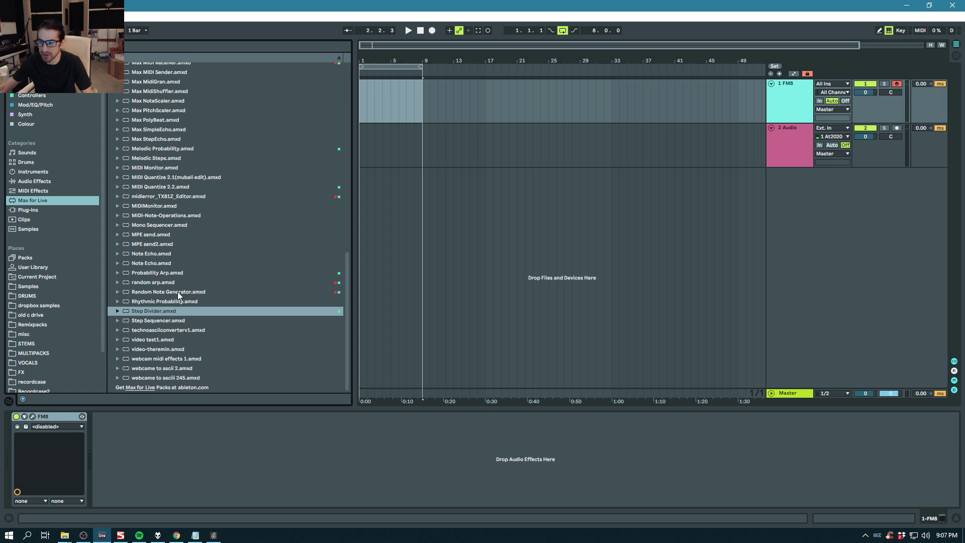
{"action": "left_click_drag", "start_coordinate": [177, 292], "coordinate": [30, 449]}
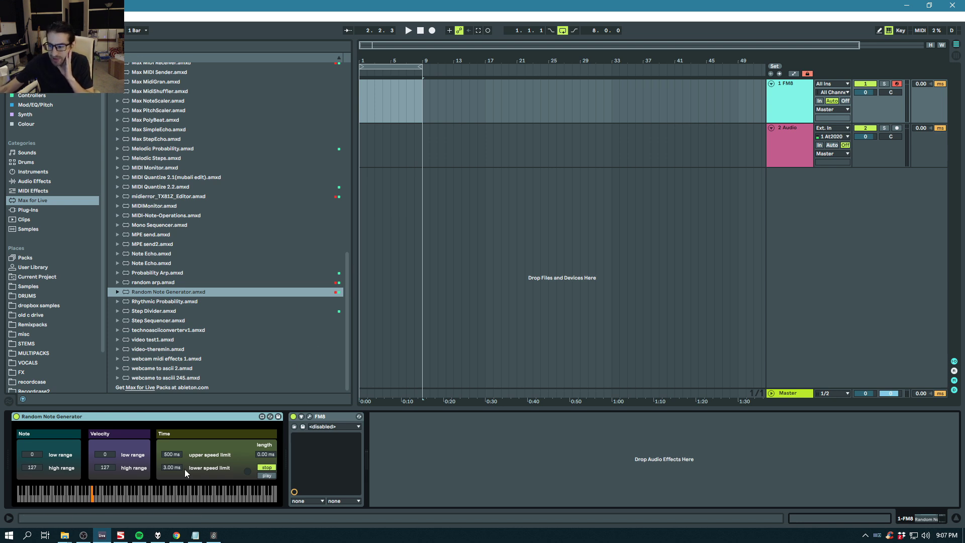
{"action": "left_click", "coordinate": [173, 455]}
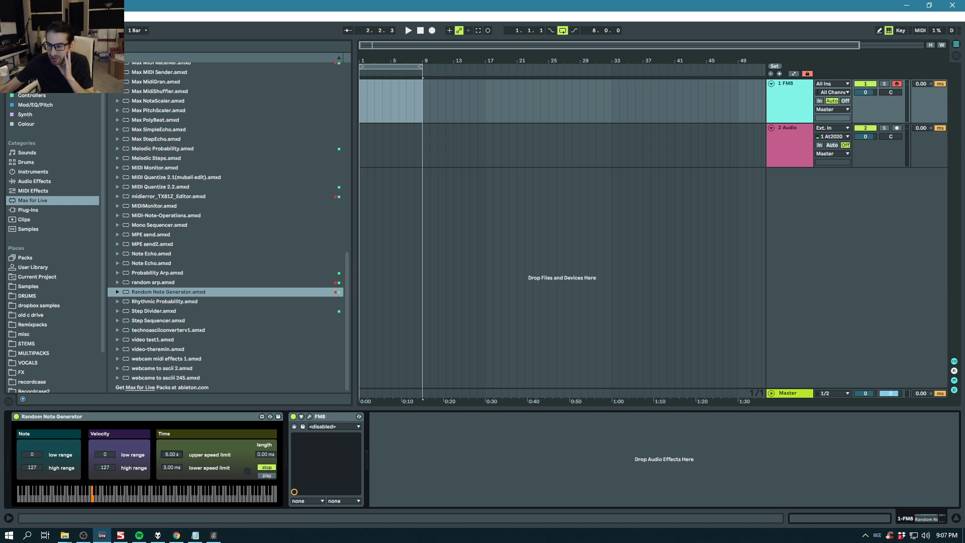
{"action": "left_click_drag", "start_coordinate": [172, 454], "coordinate": [172, 461]}
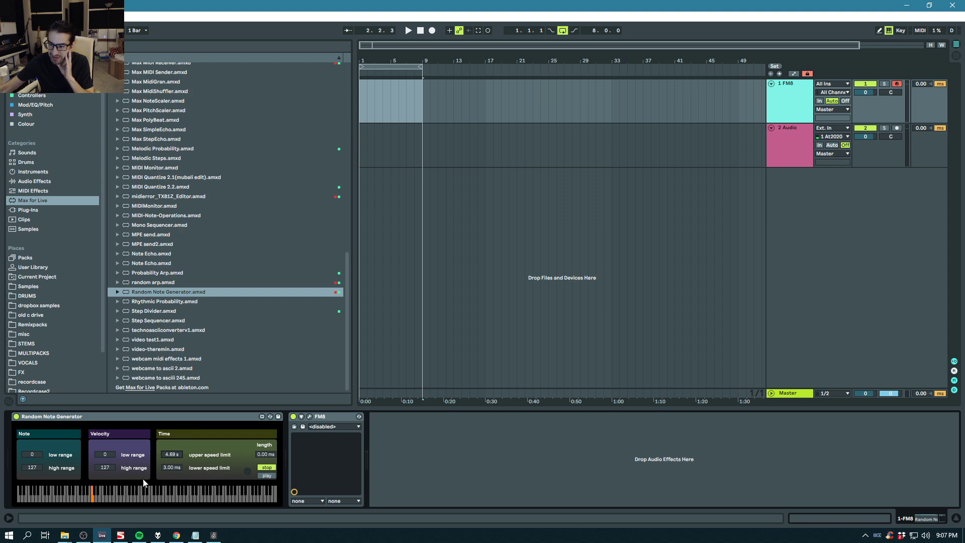
{"action": "left_click", "coordinate": [261, 416]}
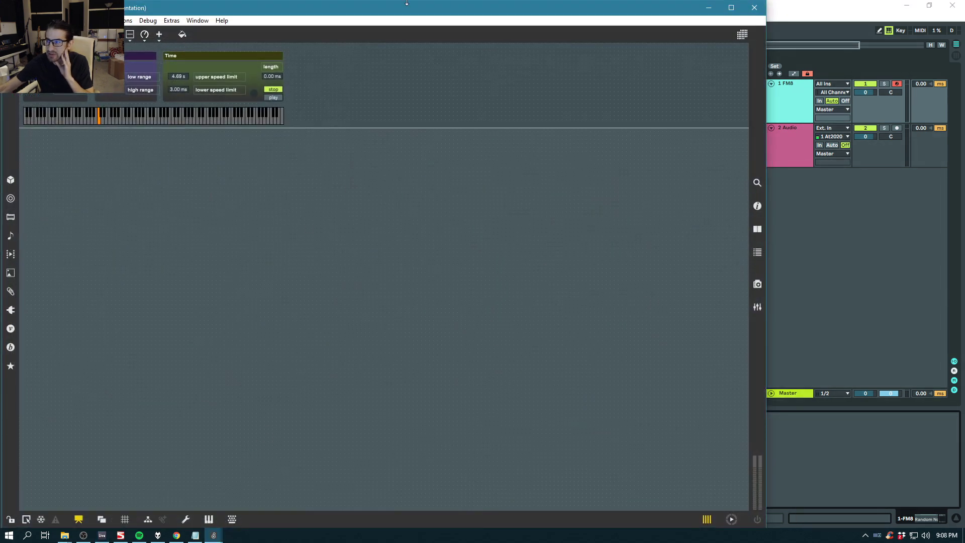
{"action": "left_click_drag", "start_coordinate": [407, 3], "coordinate": [638, 12]}
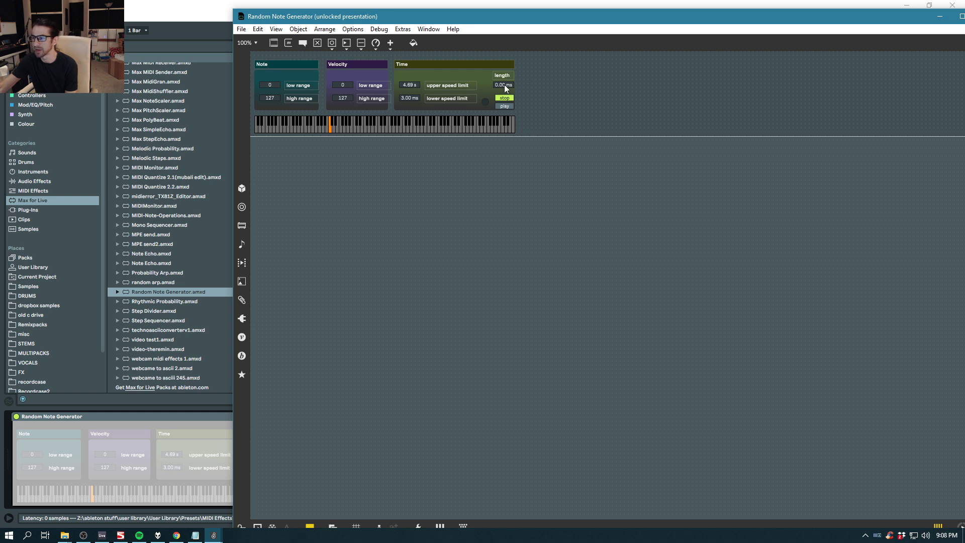
Turn off presentation mode and inspect the p time subpatcher.
{"action": "left_click", "coordinate": [310, 527]}
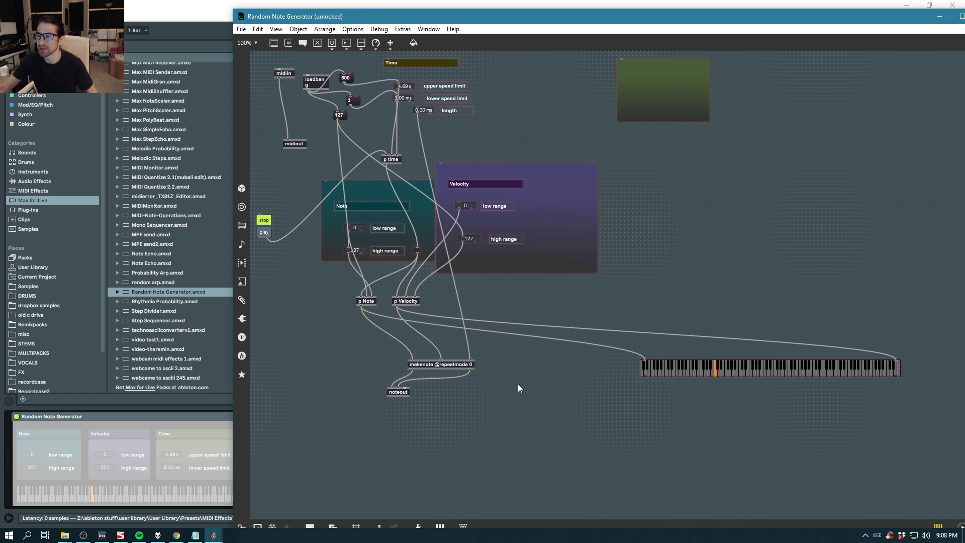
{"action": "double_click", "coordinate": [391, 159]}
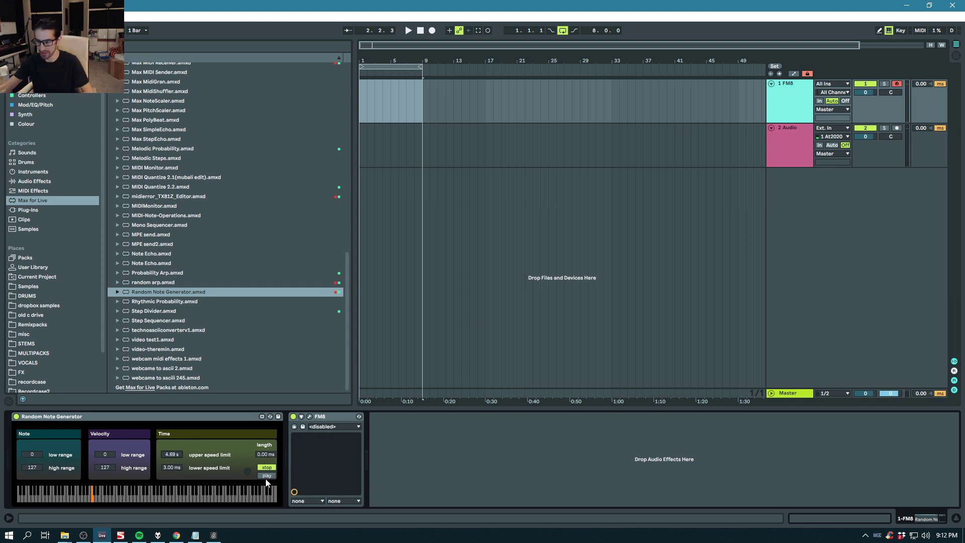
Start playback, narrow notes to 41–88, and add a C Minor Scale transposed +4 st.
{"action": "left_click", "coordinate": [266, 476]}
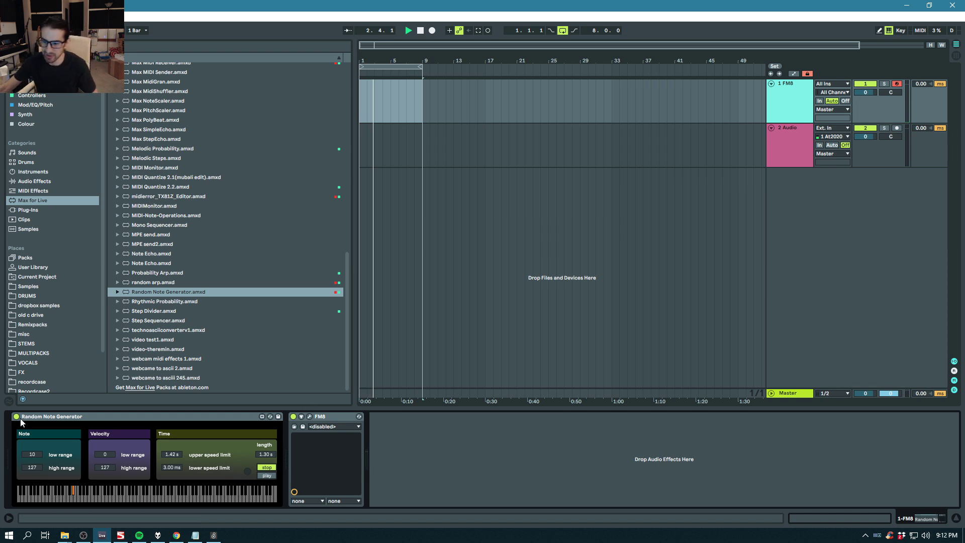
{"action": "left_click_drag", "start_coordinate": [32, 457], "coordinate": [32, 479]}
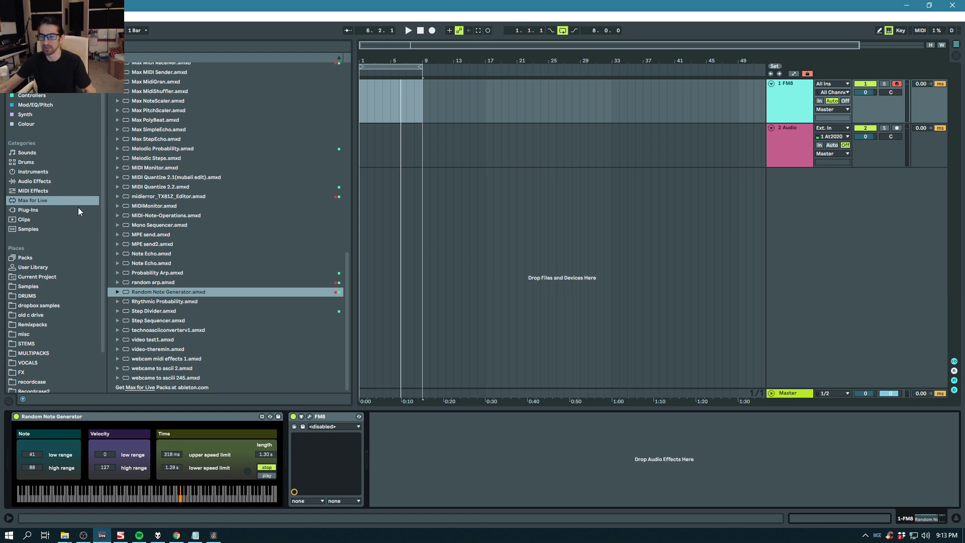
{"action": "left_click", "coordinate": [39, 192]}
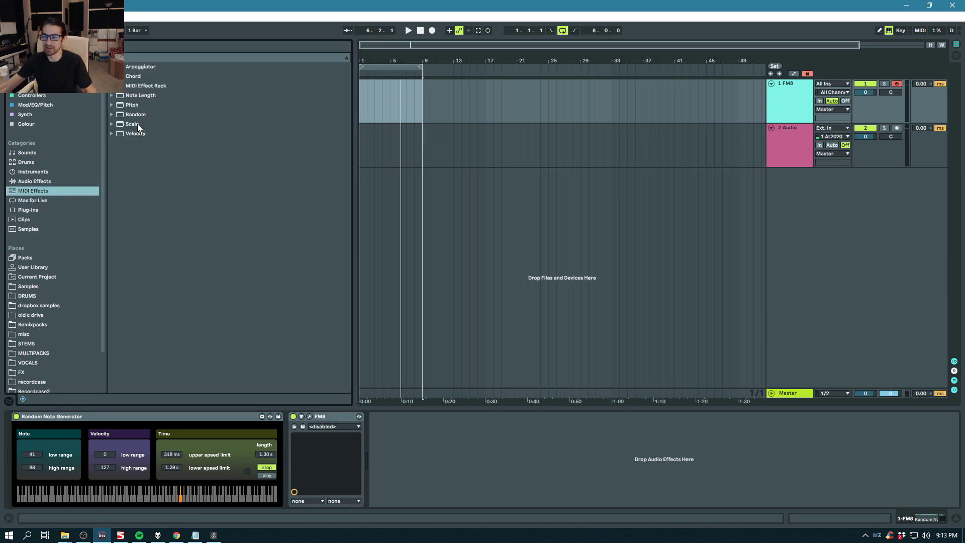
{"action": "left_click_drag", "start_coordinate": [133, 124], "coordinate": [289, 427]}
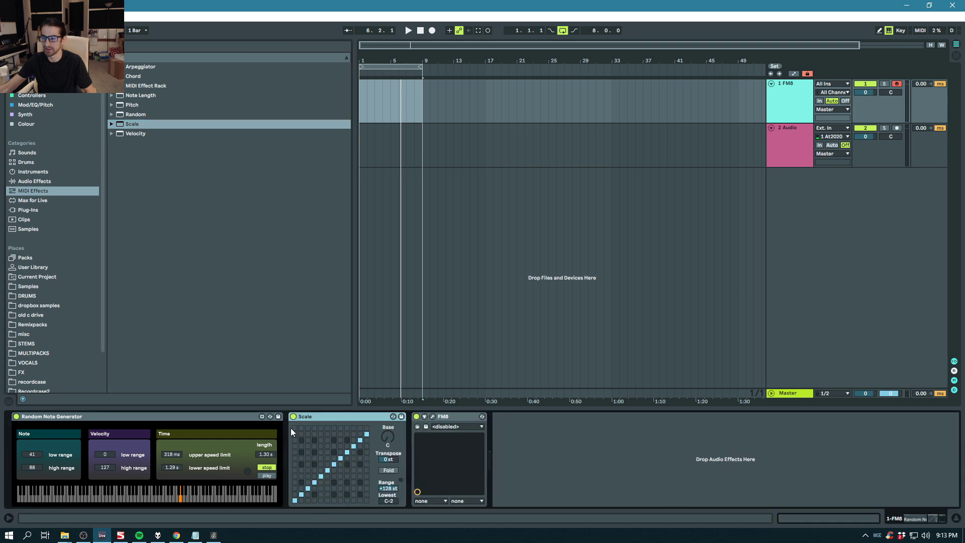
{"action": "scroll", "coordinate": [203, 294], "scroll_direction": "up", "scroll_amount": 5}
{"action": "scroll", "coordinate": [222, 259], "scroll_direction": "up", "scroll_amount": 3}
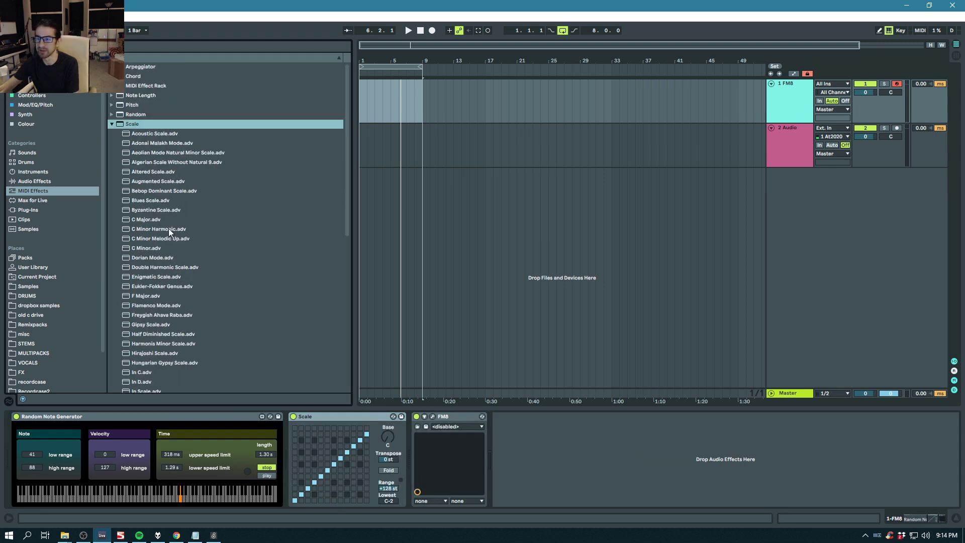
{"action": "left_click_drag", "start_coordinate": [143, 249], "coordinate": [338, 452]}
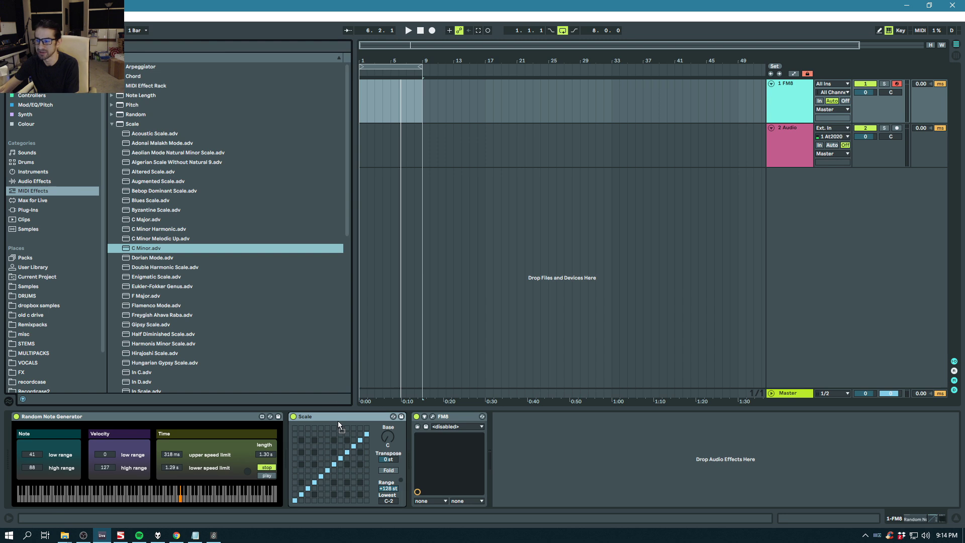
{"action": "left_click", "coordinate": [393, 458]}
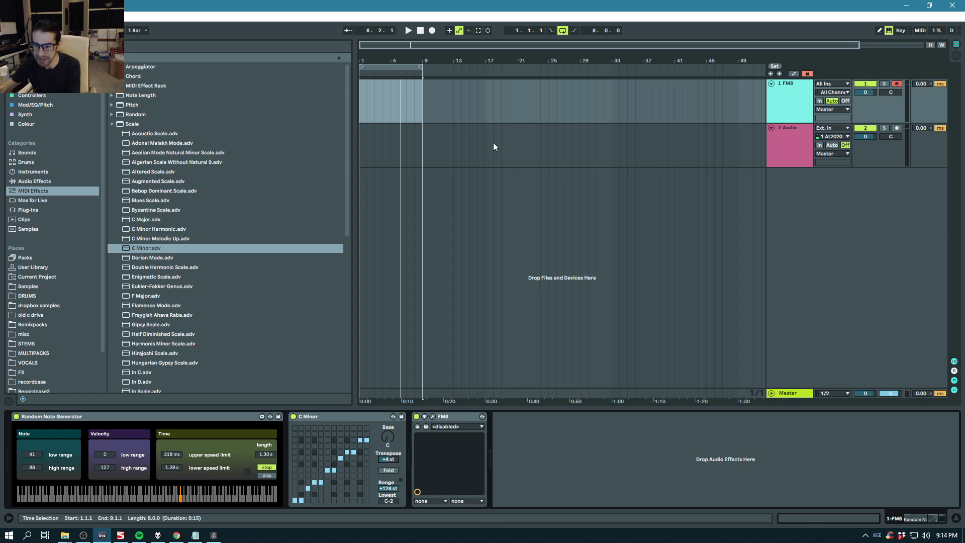
Duplicate the Random Note Generator device with Ctrl+D.
{"action": "left_click", "coordinate": [162, 417]}
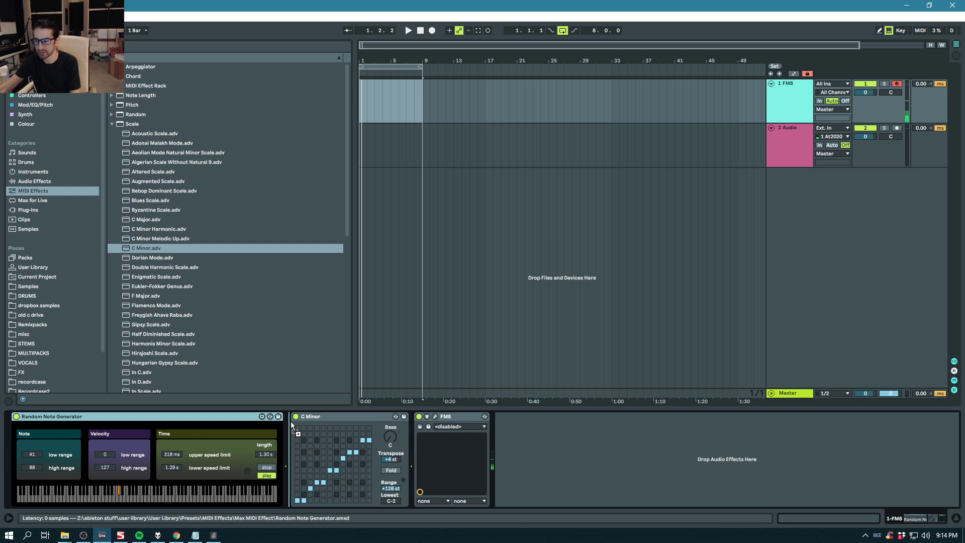
{"action": "key", "text": "ctrl+d"}
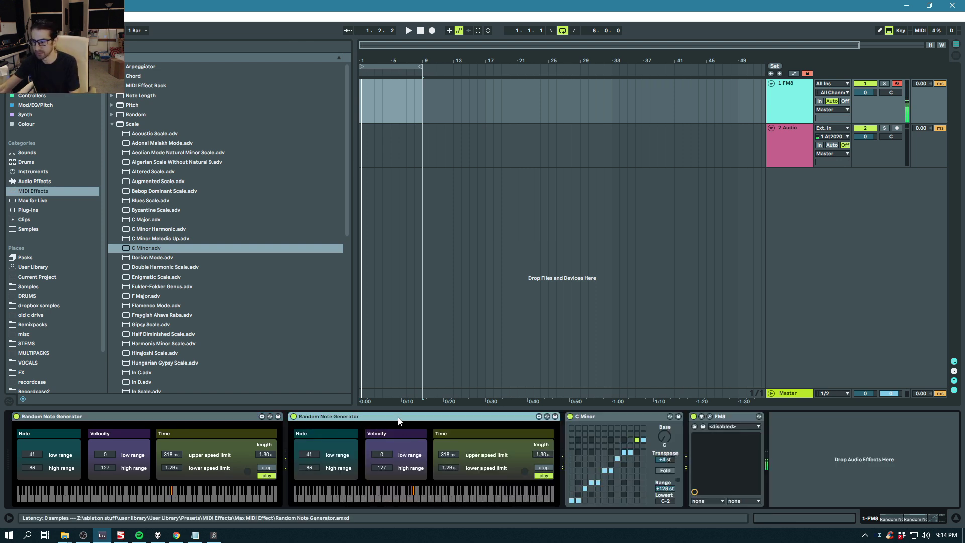
{"action": "left_click", "coordinate": [610, 413]}
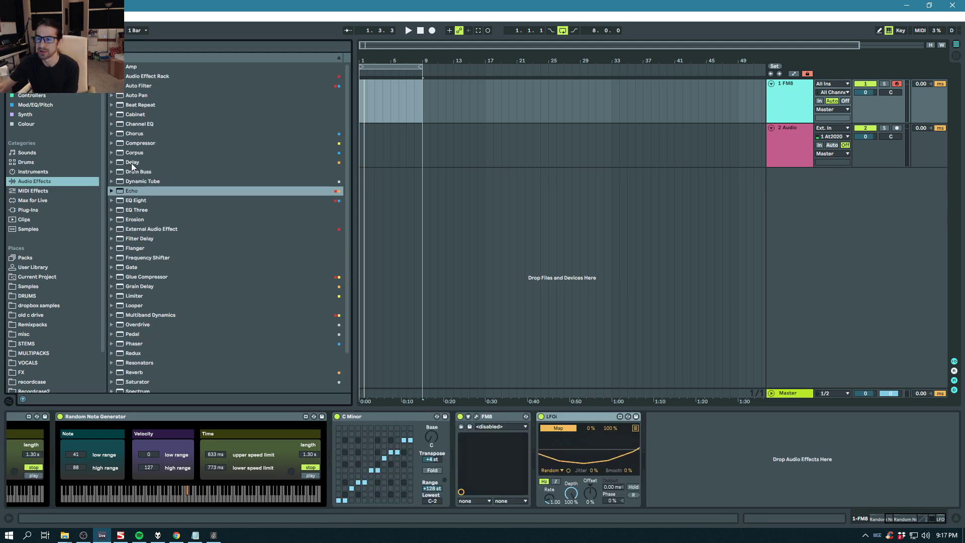
{"action": "left_click", "coordinate": [131, 163]}
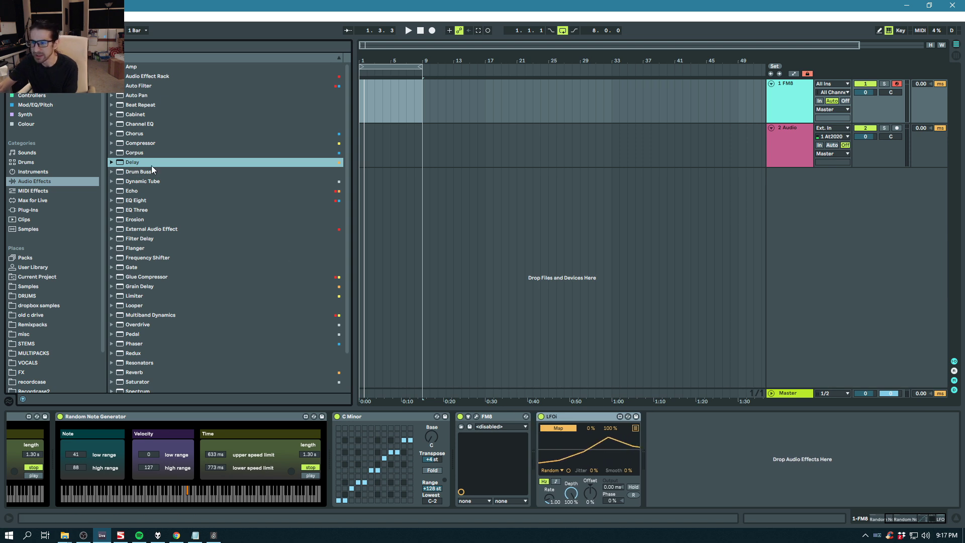
Insert a Delay after FM8 with its delay time mapped to the LFO.
{"action": "double_click", "coordinate": [134, 164]}
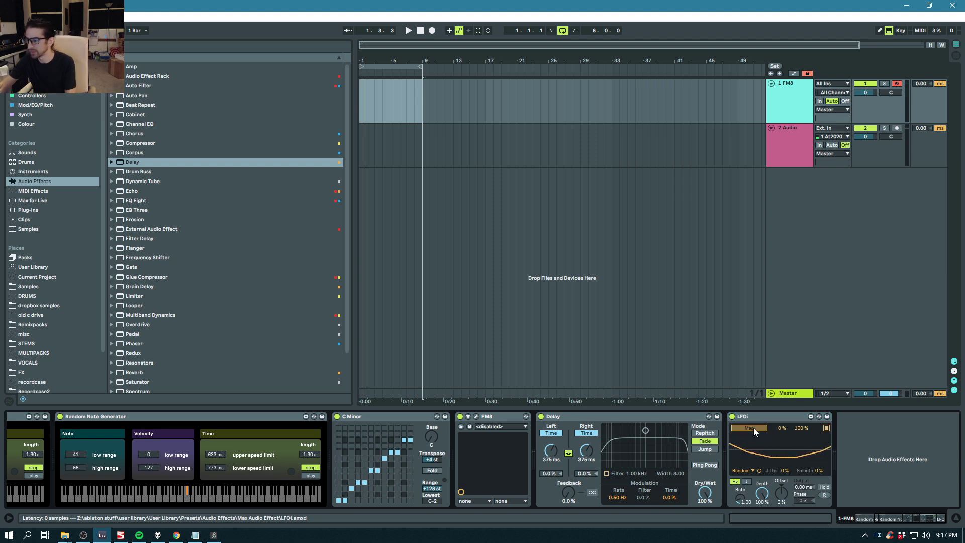
{"action": "left_click", "coordinate": [549, 455]}
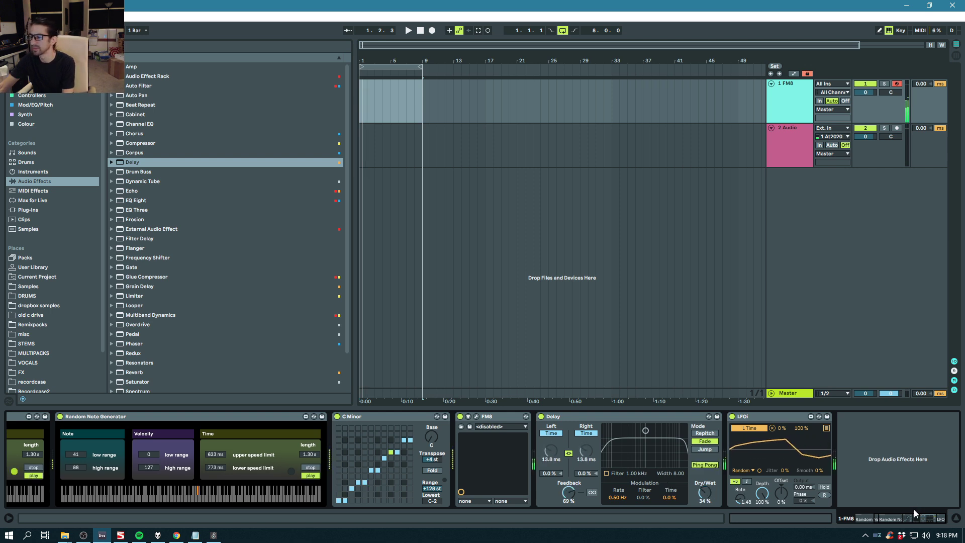
{"action": "left_click_drag", "start_coordinate": [917, 517], "coordinate": [921, 519]}
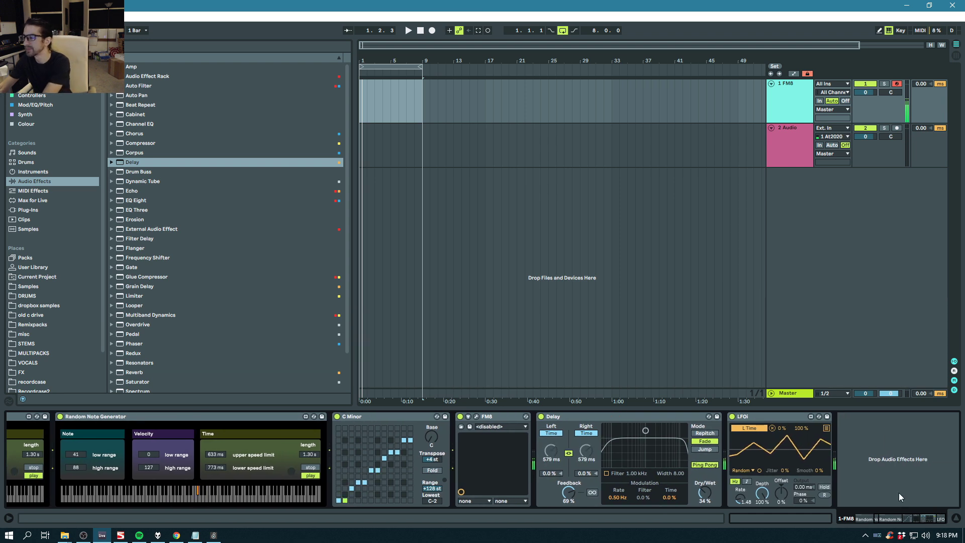
{"action": "left_click", "coordinate": [793, 366]}
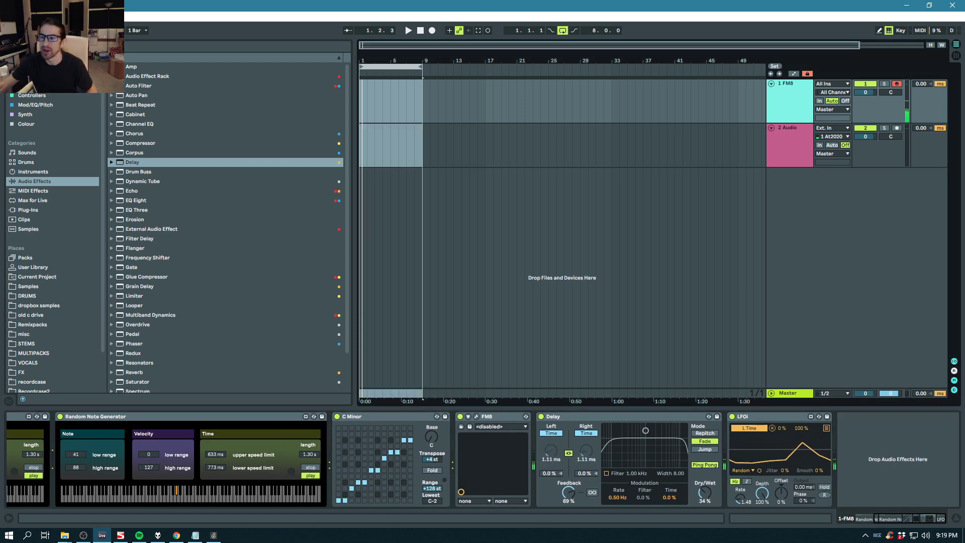
{"action": "left_click", "coordinate": [34, 76]}
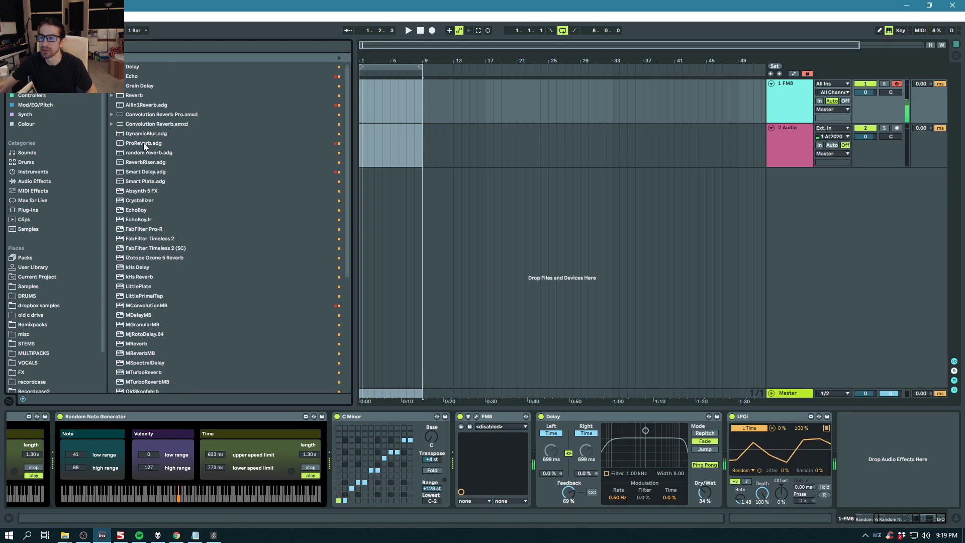
Load the random reverb rack, then move the browser to the installed Plug-ins list.
{"action": "double_click", "coordinate": [149, 153]}
{"action": "left_click_drag", "start_coordinate": [911, 520], "coordinate": [919, 520]}
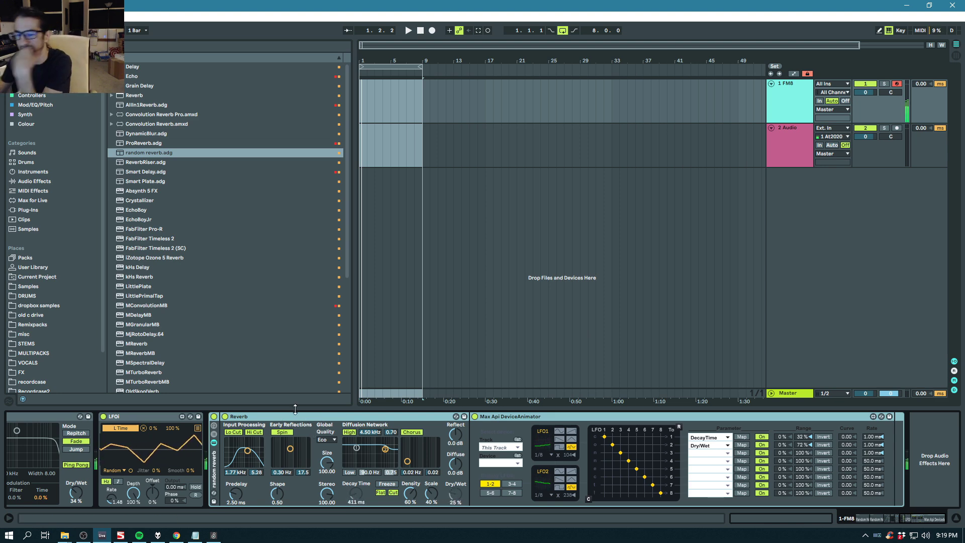
{"action": "key", "text": "Left"}
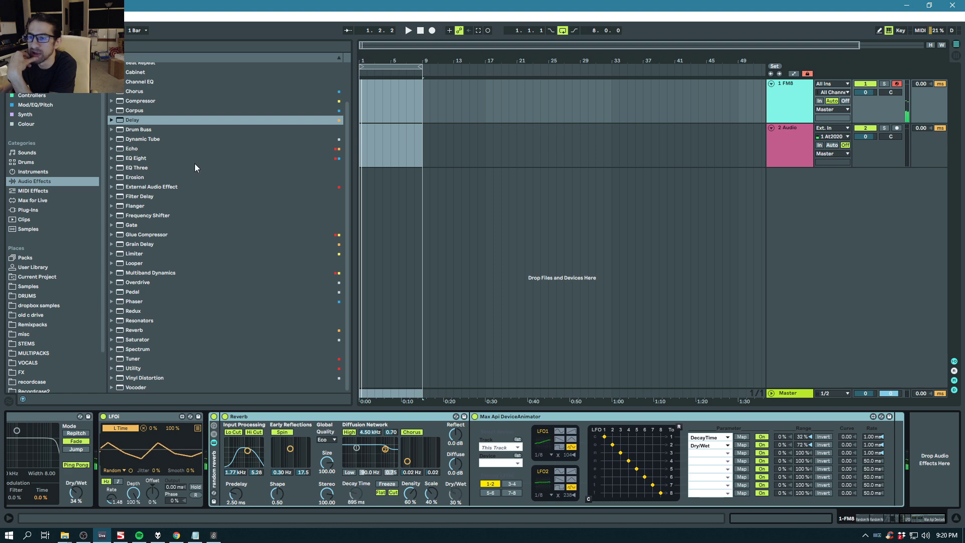
{"action": "key", "text": "Down"}
{"action": "key", "text": "Down"}
{"action": "key", "text": "Down"}
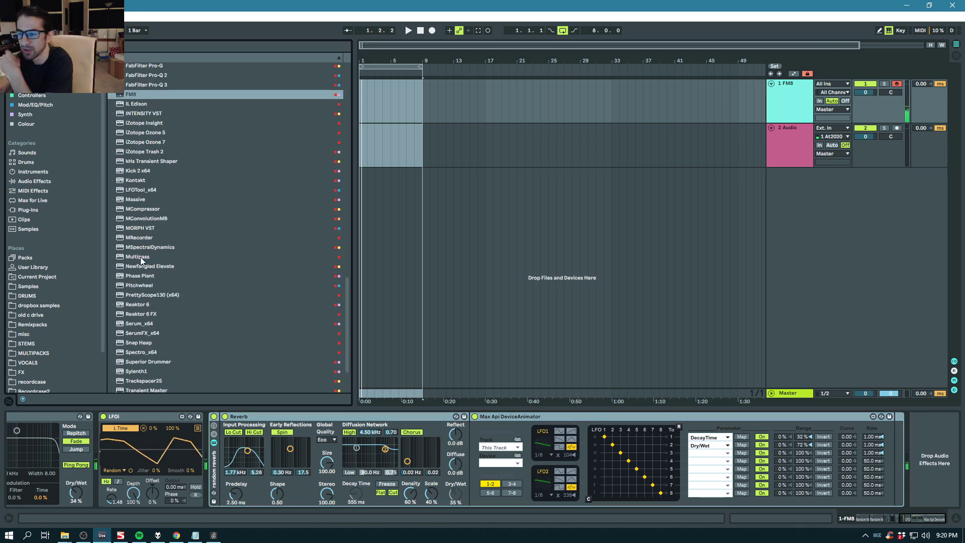
Load Multipass and add a resonator with longer decay to the 250 Hz–2.20 kHz band.
{"action": "double_click", "coordinate": [141, 260]}
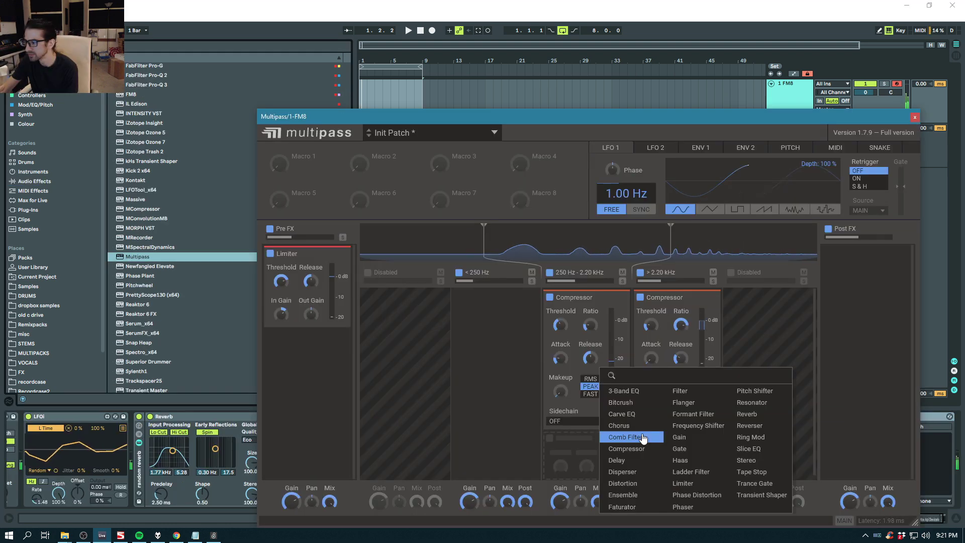
{"action": "left_click", "coordinate": [752, 402]}
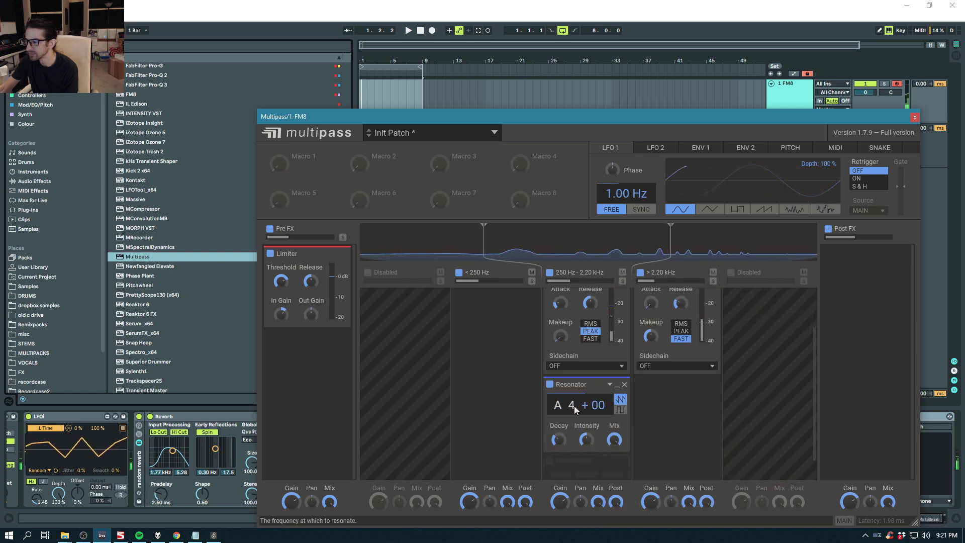
{"action": "left_click_drag", "start_coordinate": [555, 442], "coordinate": [556, 423]}
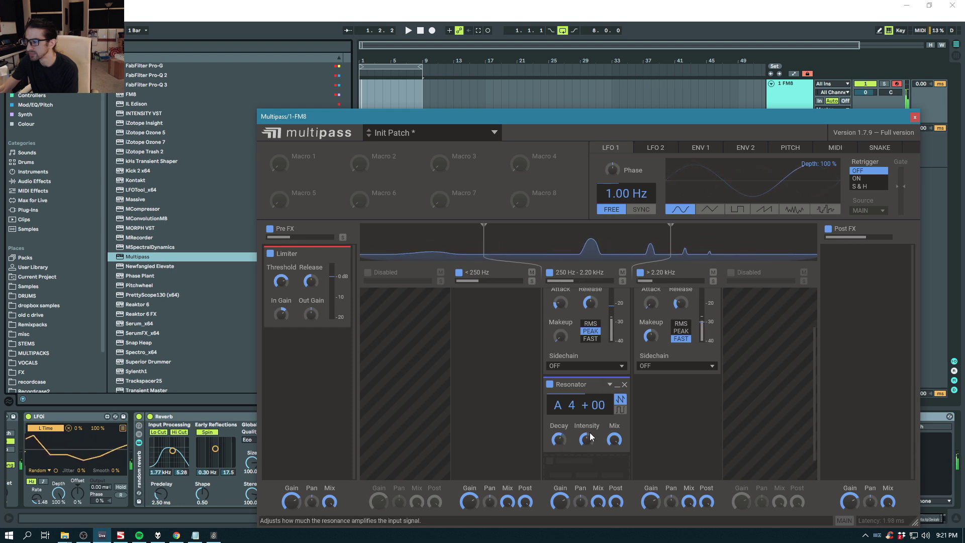
{"action": "left_click", "coordinate": [603, 411]}
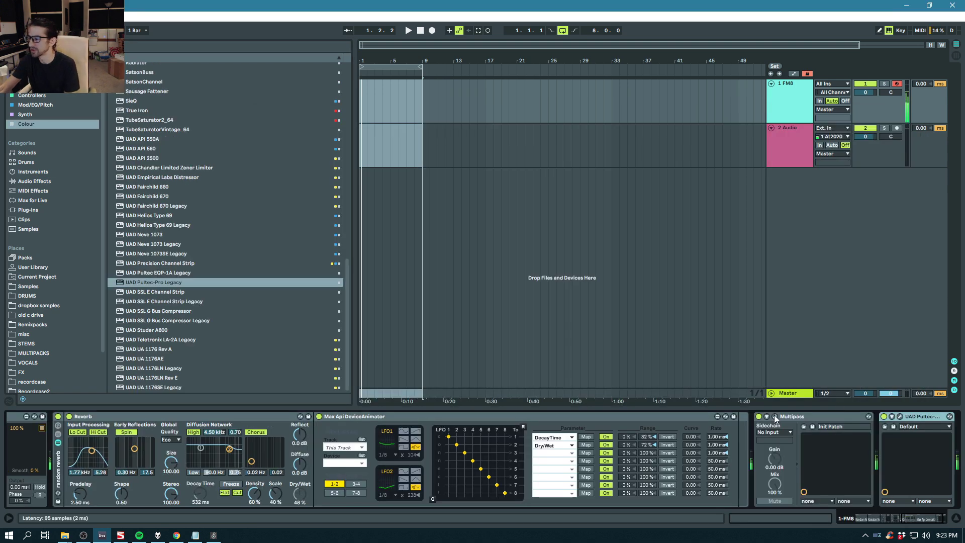
Give the first LFO a random stepped waveform and link it to the resonator's Intensity.
{"action": "left_click", "coordinate": [775, 417]}
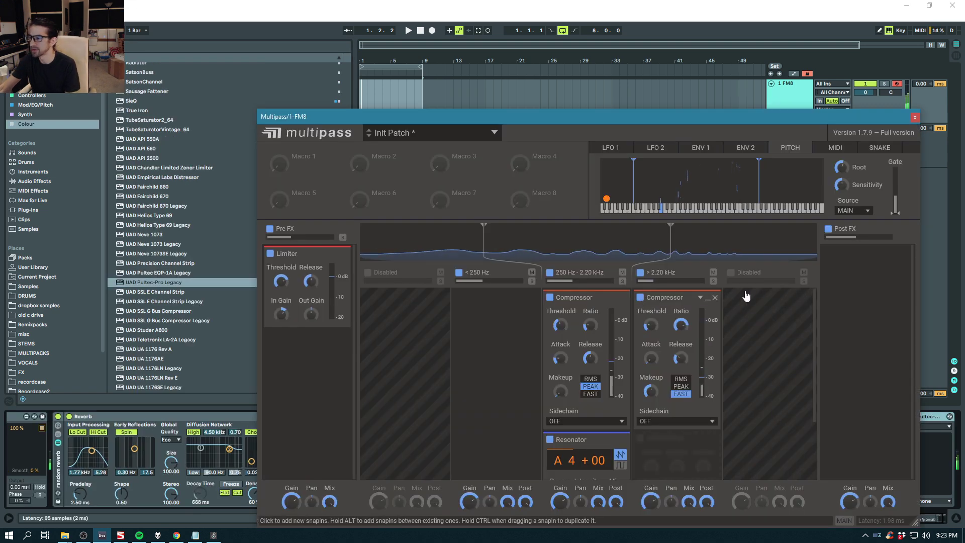
{"action": "scroll", "coordinate": [636, 356], "scroll_direction": "down", "scroll_amount": 1}
{"action": "scroll", "coordinate": [588, 377], "scroll_direction": "down", "scroll_amount": 6}
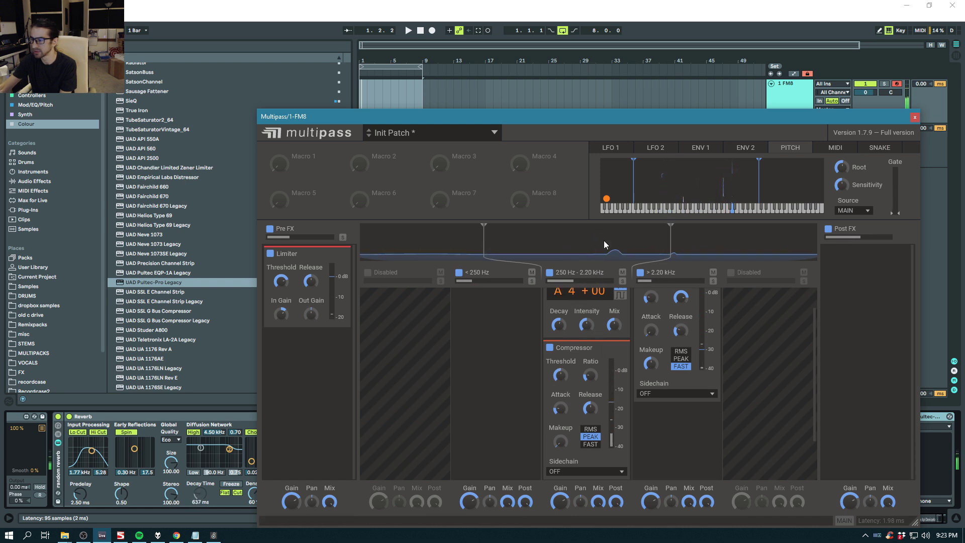
{"action": "left_click", "coordinate": [620, 147]}
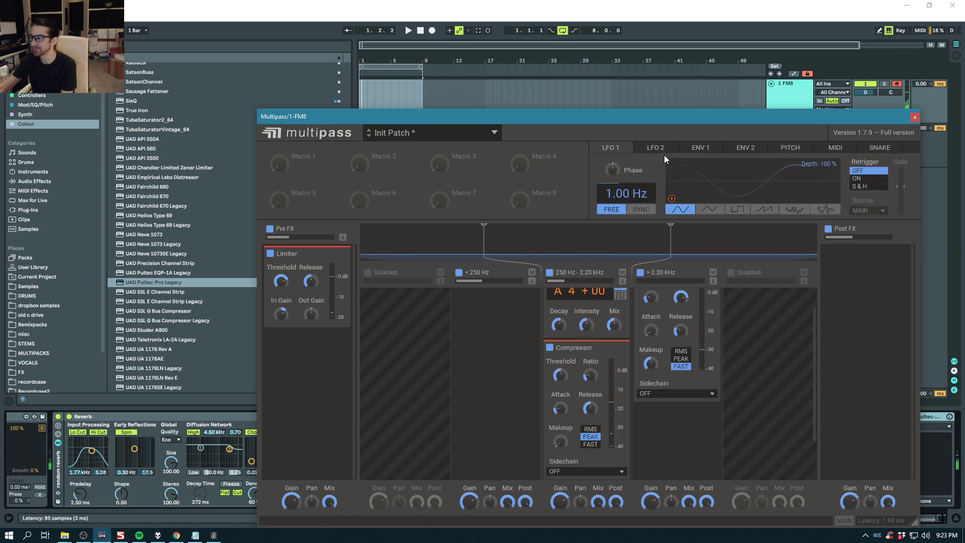
{"action": "left_click", "coordinate": [796, 210]}
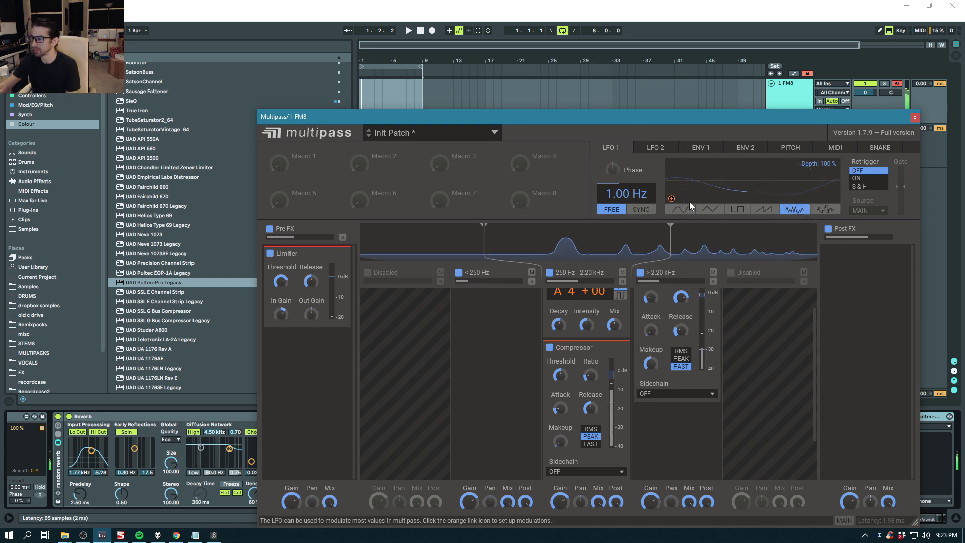
{"action": "scroll", "coordinate": [631, 301], "scroll_direction": "up", "scroll_amount": 1}
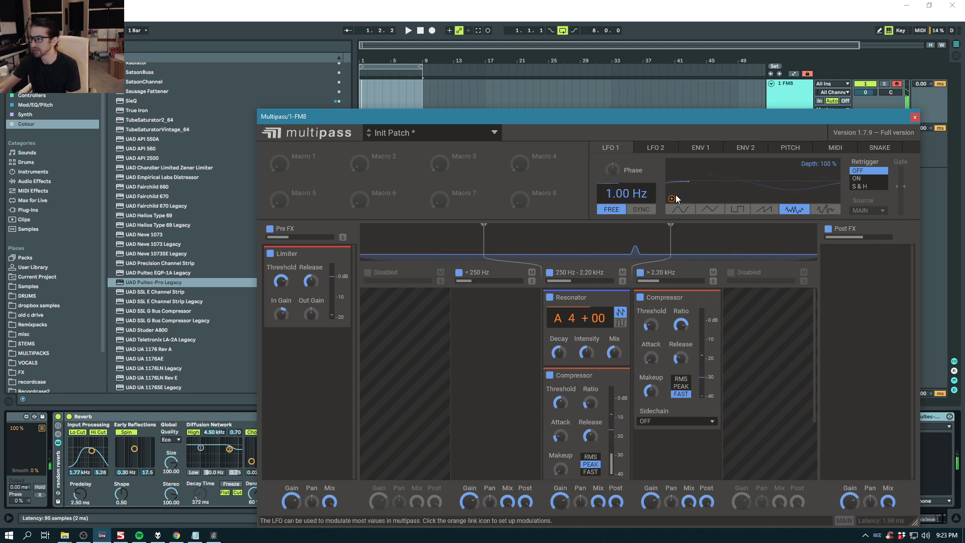
{"action": "left_click_drag", "start_coordinate": [656, 148], "coordinate": [662, 264]}
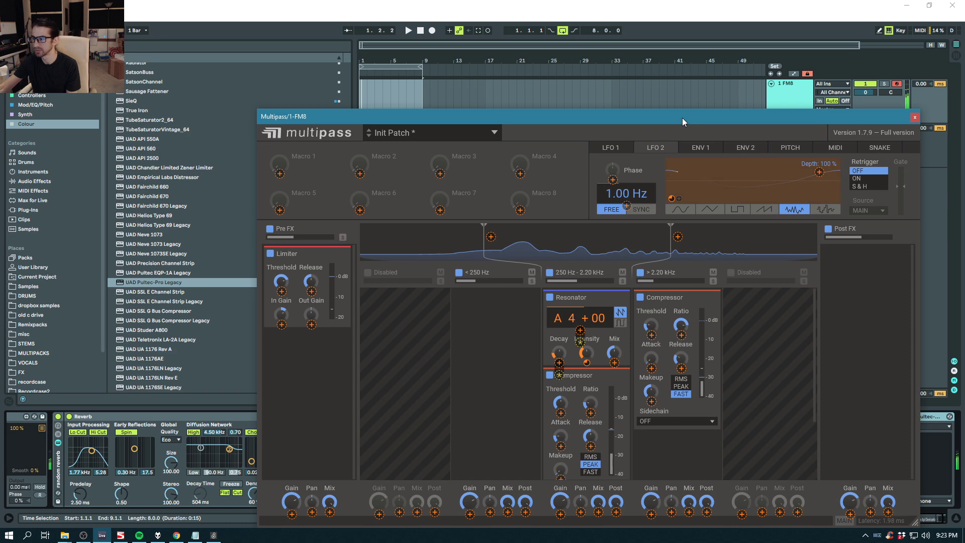
{"action": "left_click", "coordinate": [500, 321]}
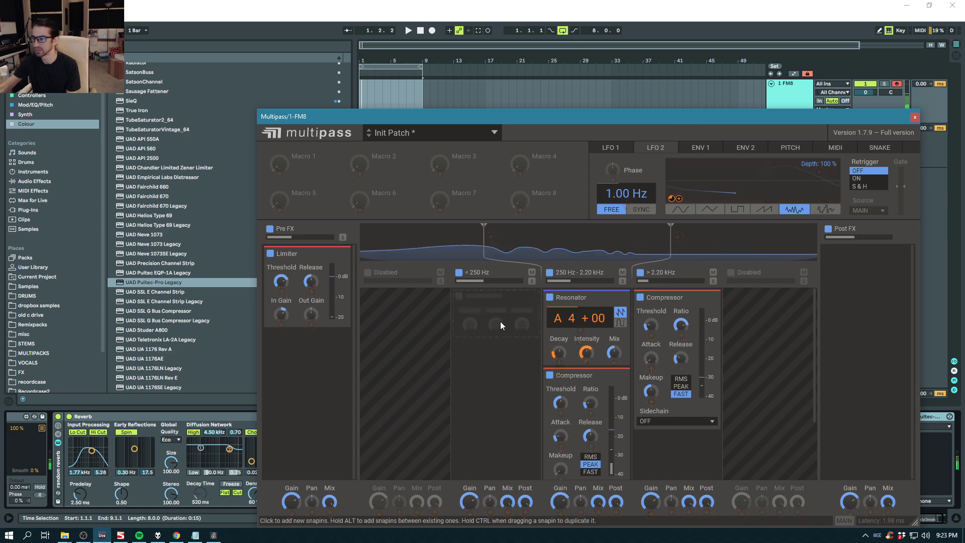
{"action": "left_click", "coordinate": [915, 116]}
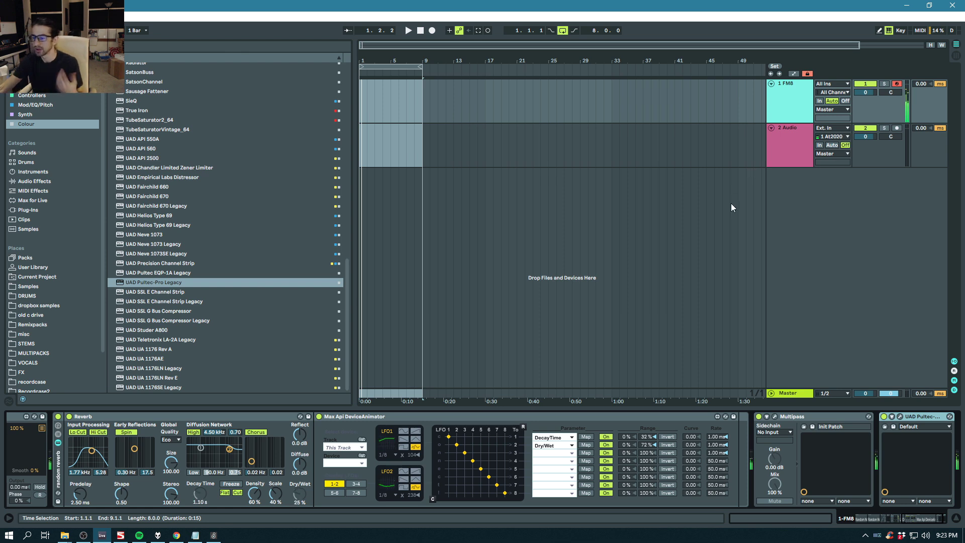
Open MRecorder on the Master track and start recording the master output.
{"action": "left_click", "coordinate": [791, 391]}
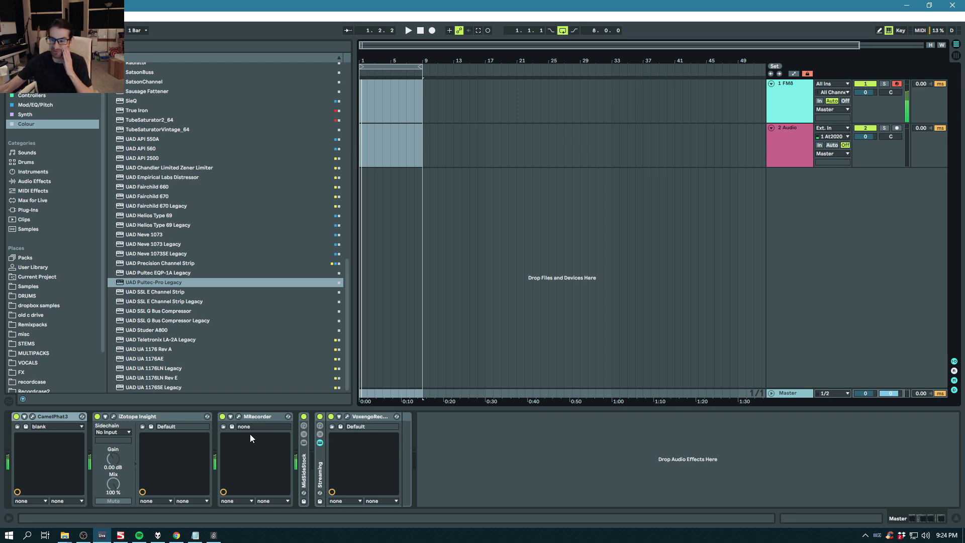
{"action": "left_click", "coordinate": [239, 419]}
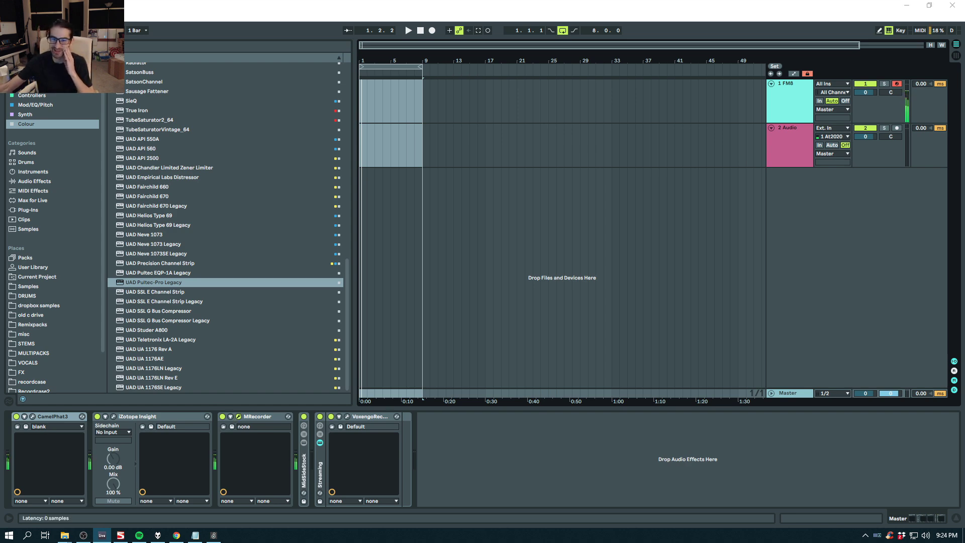
{"action": "left_click_drag", "start_coordinate": [517, 168], "coordinate": [553, 145]}
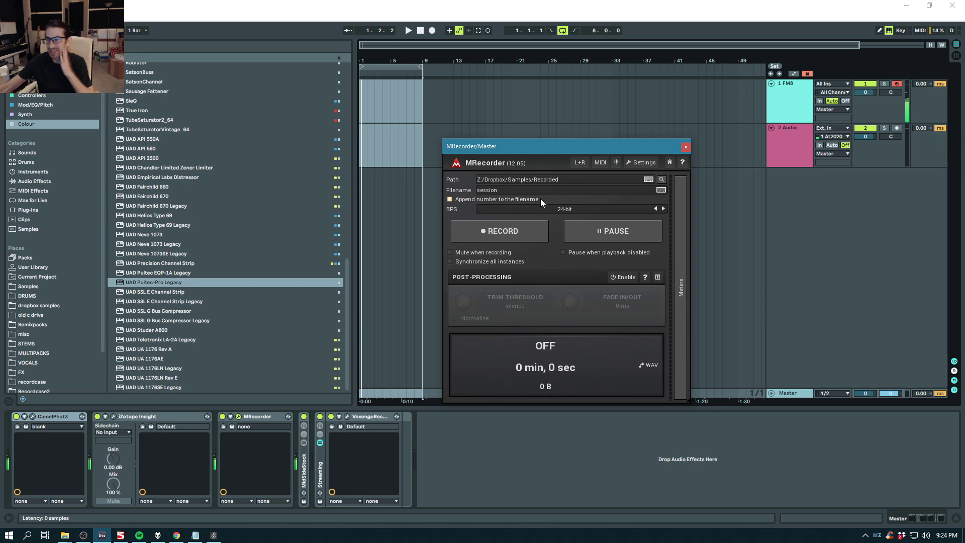
{"action": "left_click", "coordinate": [514, 233]}
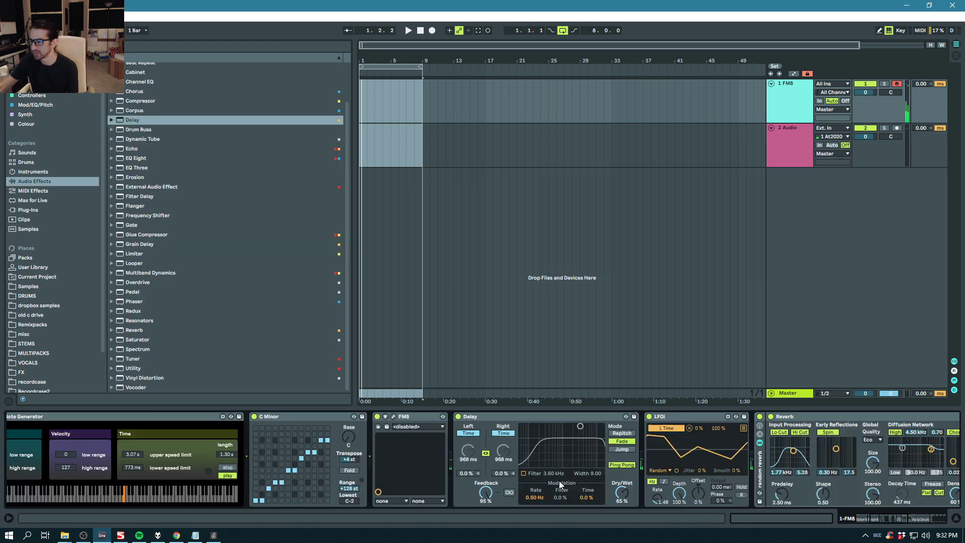
Switch the Delay to Fade and map a new LFOi to Delay Mode with a 29% offset.
{"action": "left_click", "coordinate": [622, 442]}
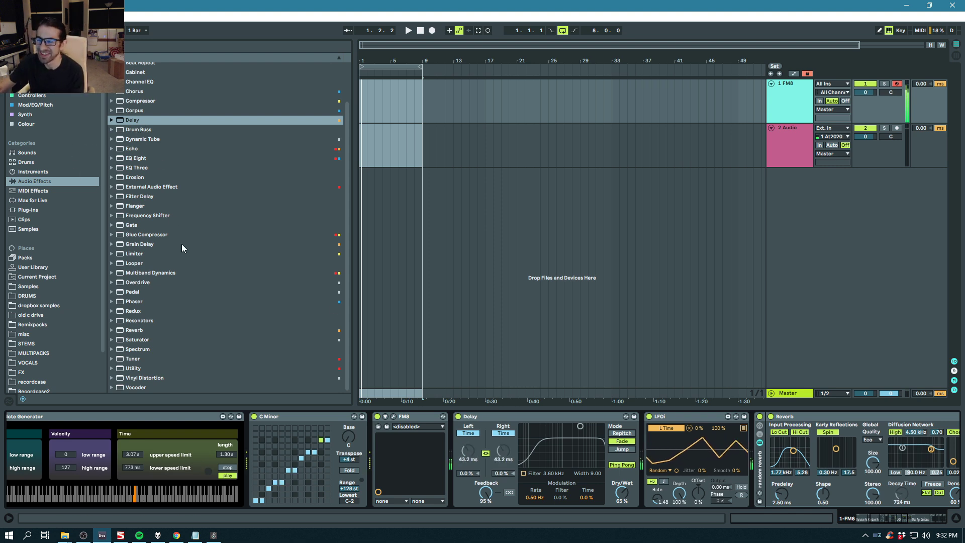
{"action": "left_click", "coordinate": [33, 95]}
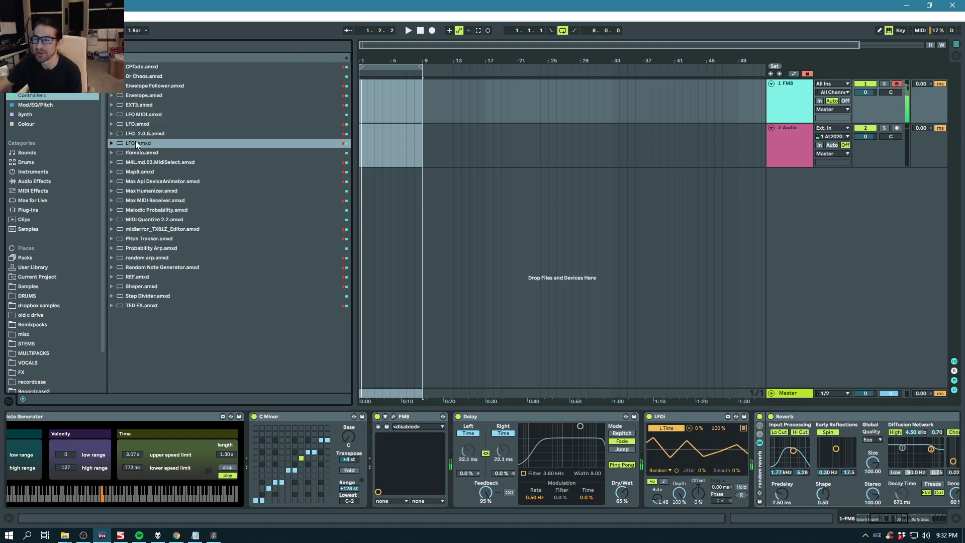
{"action": "left_click_drag", "start_coordinate": [136, 143], "coordinate": [644, 435]}
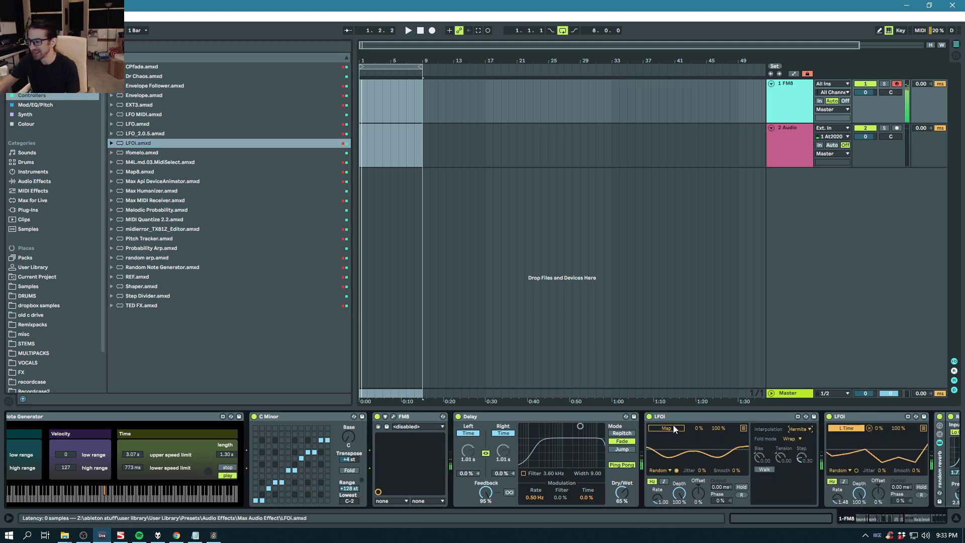
{"action": "left_click", "coordinate": [621, 442]}
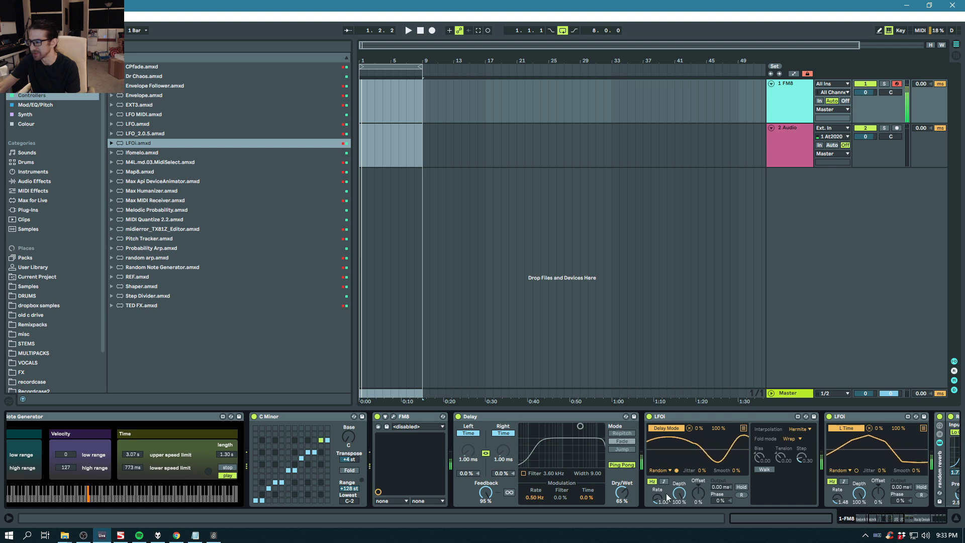
{"action": "left_click_drag", "start_coordinate": [697, 494], "coordinate": [697, 467]}
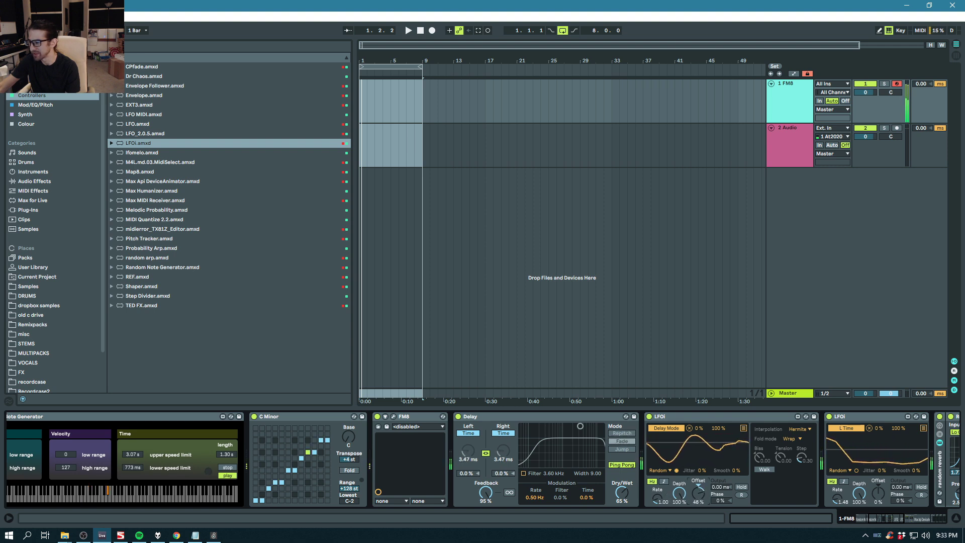
{"action": "left_click_drag", "start_coordinate": [698, 467], "coordinate": [698, 474]}
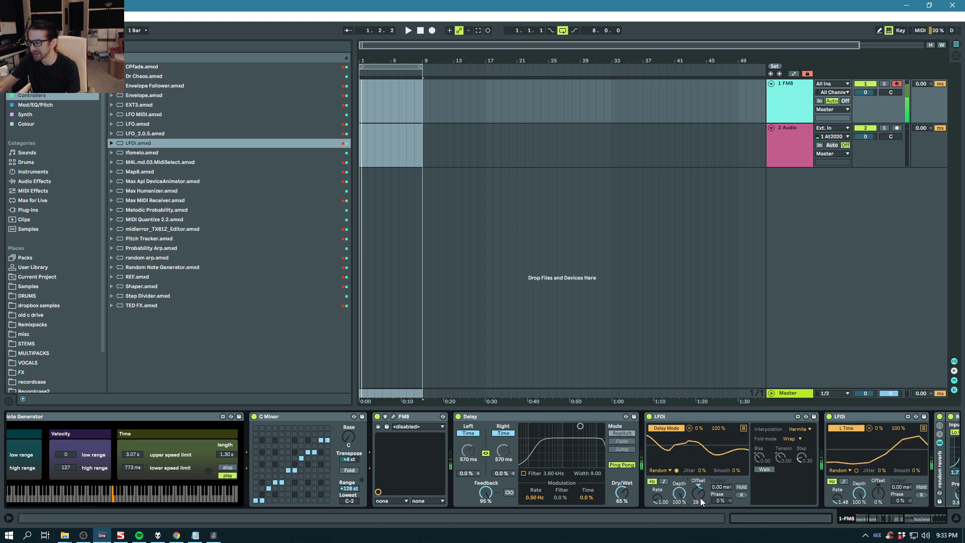
{"action": "left_click", "coordinate": [730, 146]}
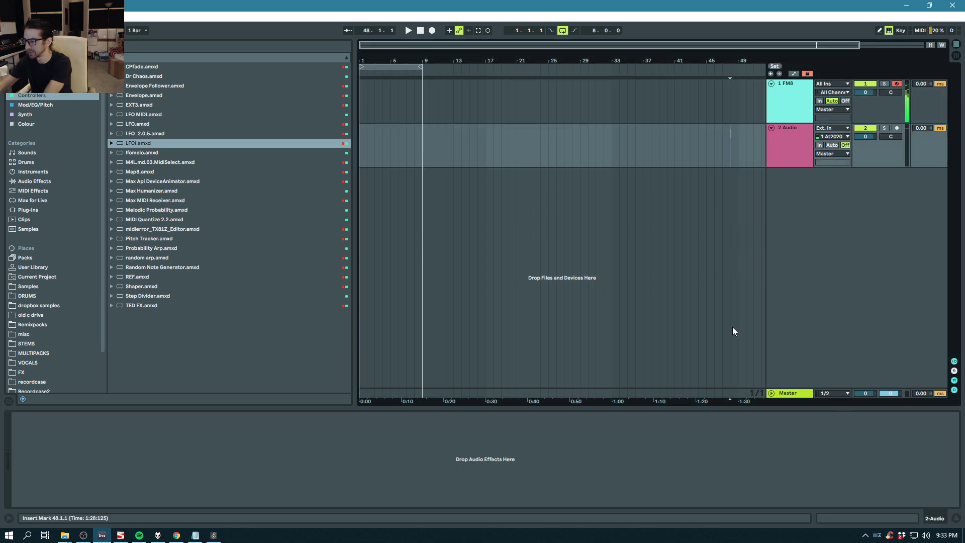
On the FM8 track, lower the Multipass Chorus Mix to 15% and close the plugin window.
{"action": "left_click", "coordinate": [785, 102]}
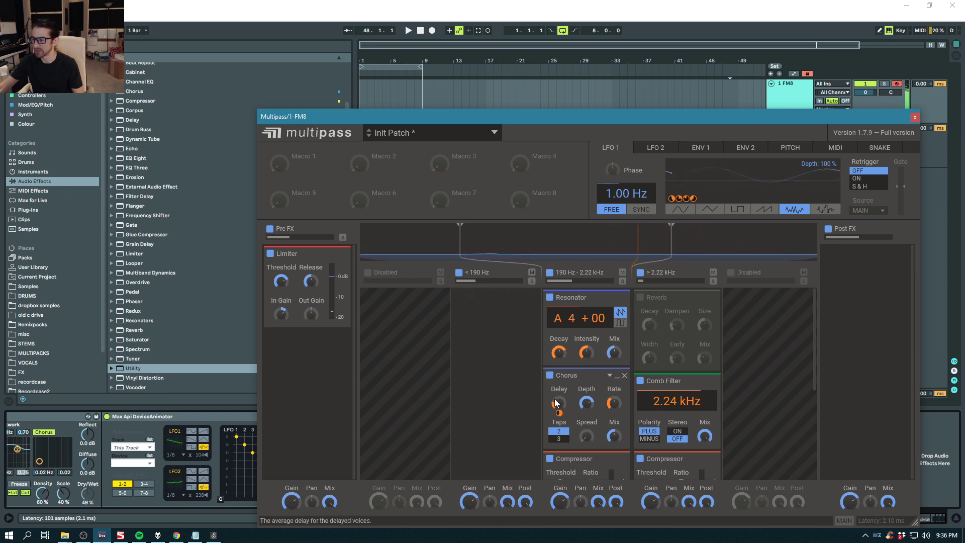
{"action": "left_click_drag", "start_coordinate": [614, 436], "coordinate": [614, 452]}
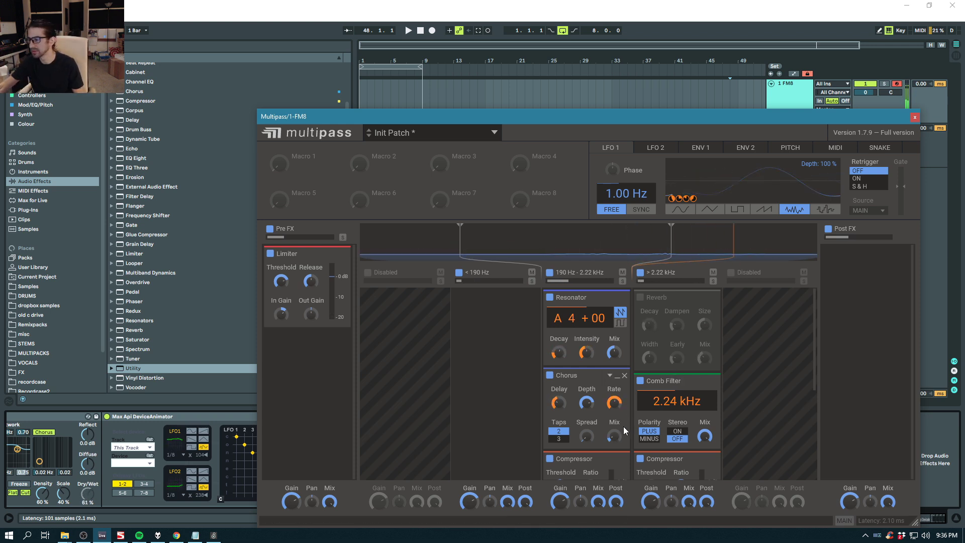
{"action": "left_click", "coordinate": [914, 117]}
{"action": "mouse_move", "coordinate": [922, 520]}
{"action": "left_mouse_down"}
{"action": "mouse_move", "coordinate": [887, 519]}
{"action": "mouse_move", "coordinate": [894, 517]}
{"action": "left_mouse_up"}
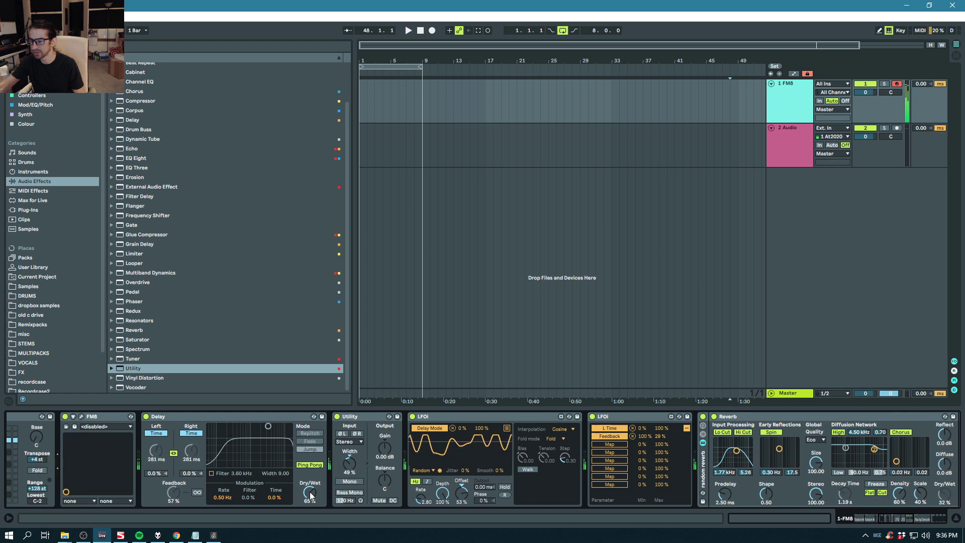
Insert a new MIDI track below the selected 1 FM8 track with Ctrl+Shift+T.
{"action": "left_click", "coordinate": [785, 101]}
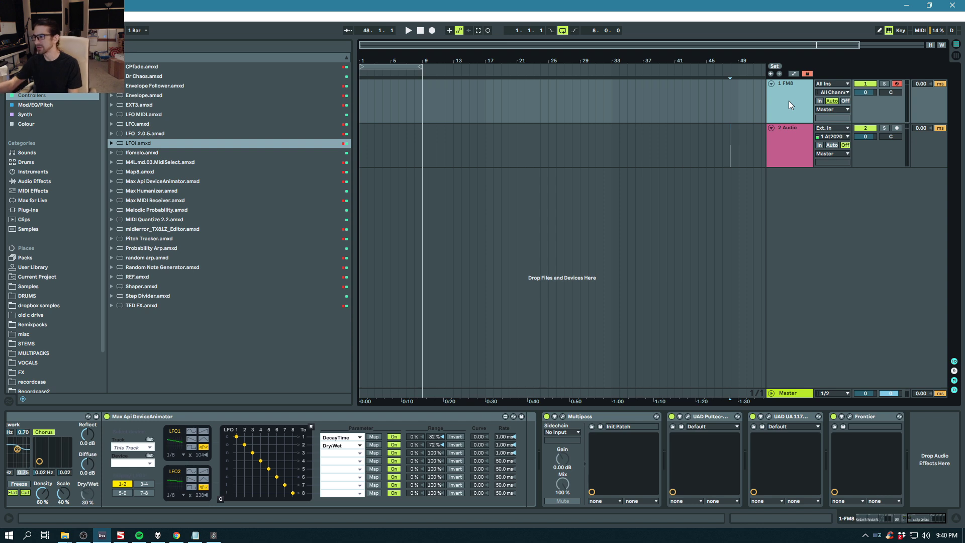
{"action": "key", "text": "ctrl+shift+t"}
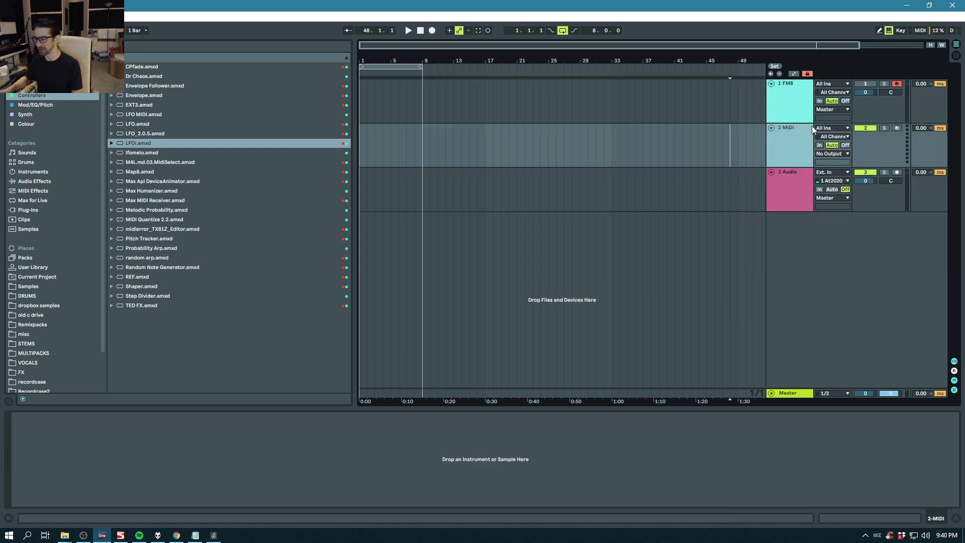
Load a Drum Rack on track 2 and fill its pads with Thomas Penton clap samples CLAP1–CLAP16.
{"action": "left_click", "coordinate": [40, 173]}
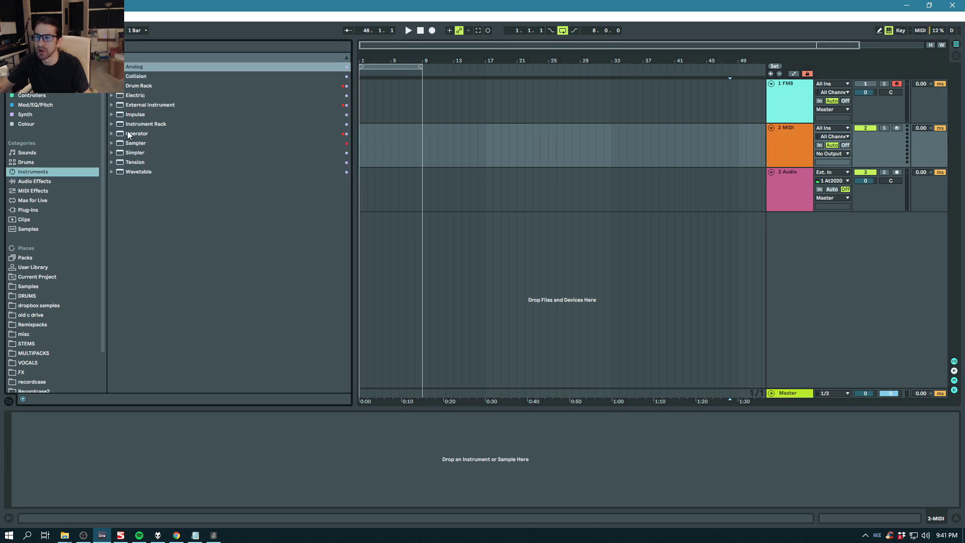
{"action": "left_click", "coordinate": [143, 86]}
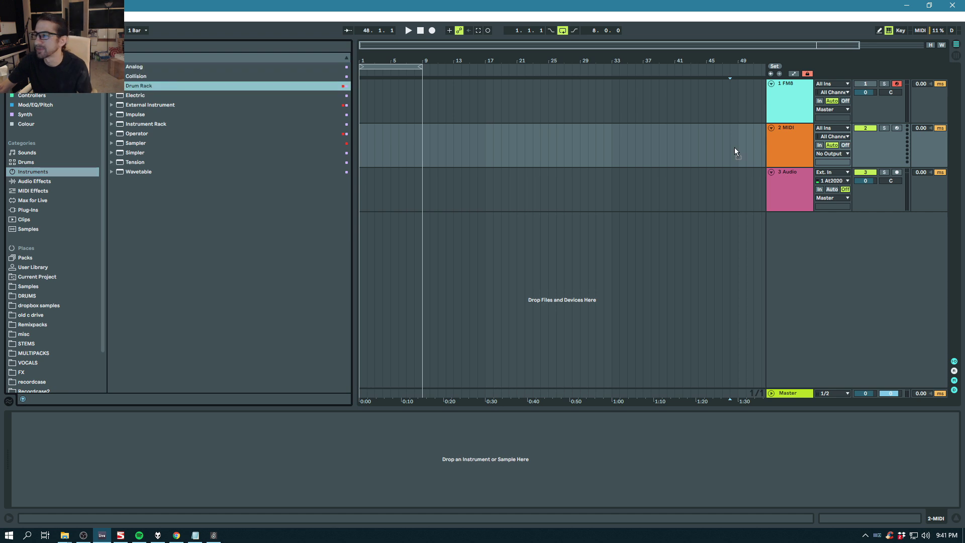
{"action": "left_click_drag", "start_coordinate": [797, 136], "coordinate": [809, 151]}
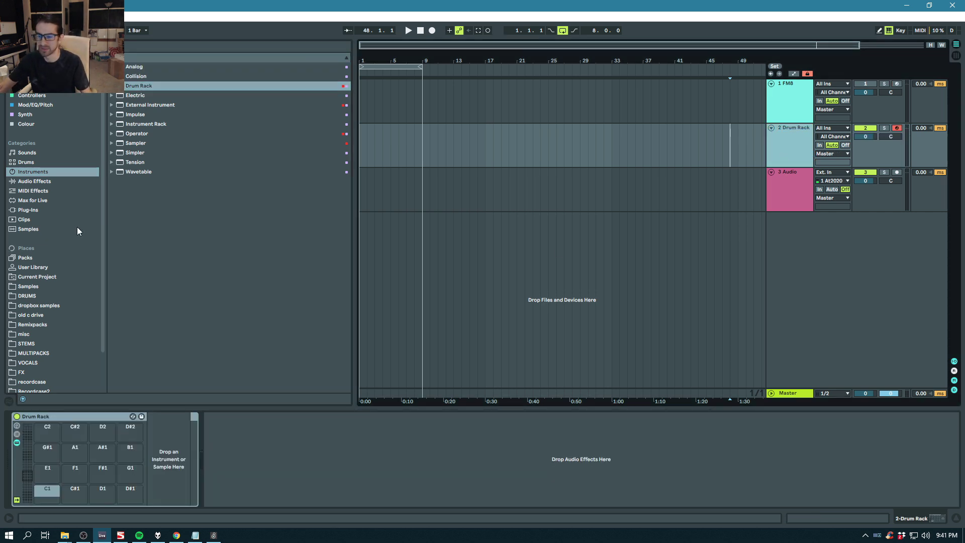
{"action": "scroll", "coordinate": [64, 260], "scroll_direction": "down", "scroll_amount": 2}
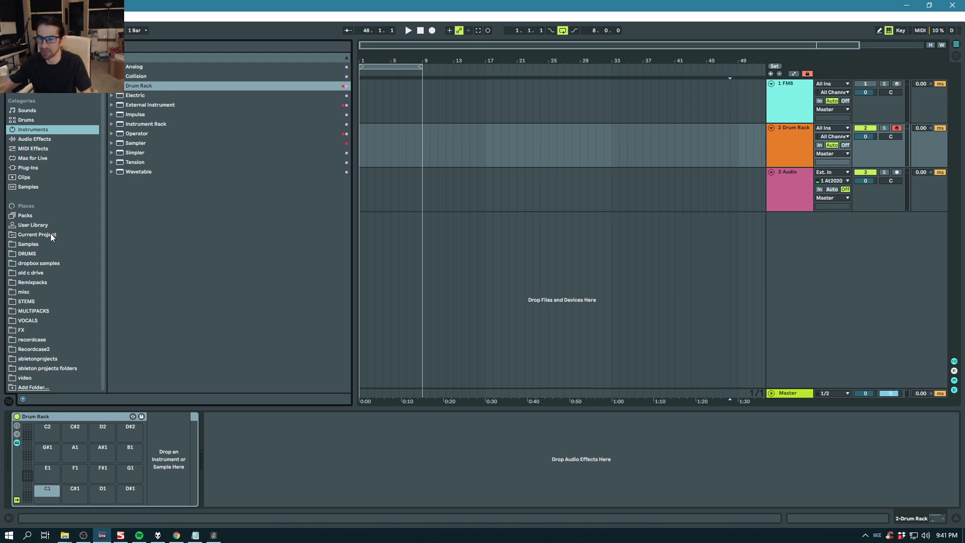
{"action": "left_click", "coordinate": [34, 254]}
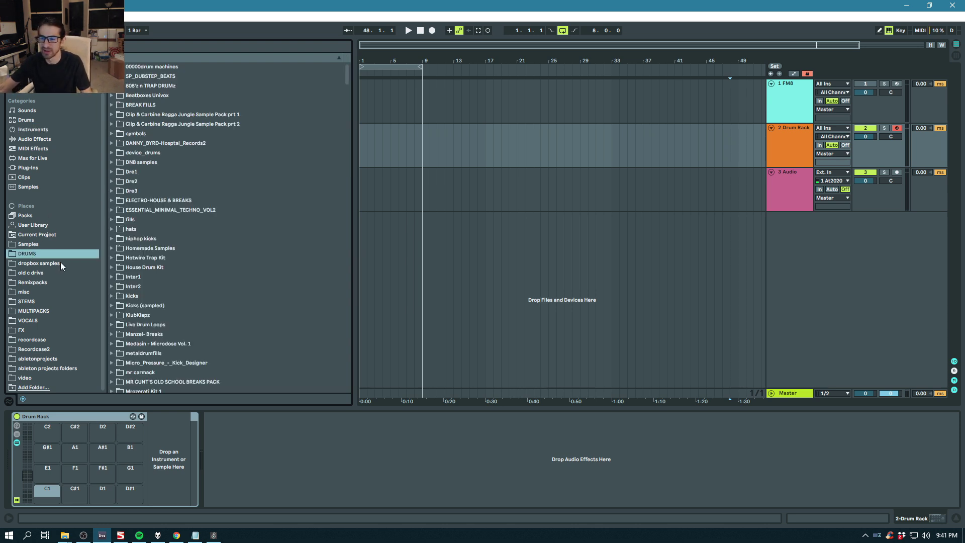
{"action": "left_click", "coordinate": [37, 263]}
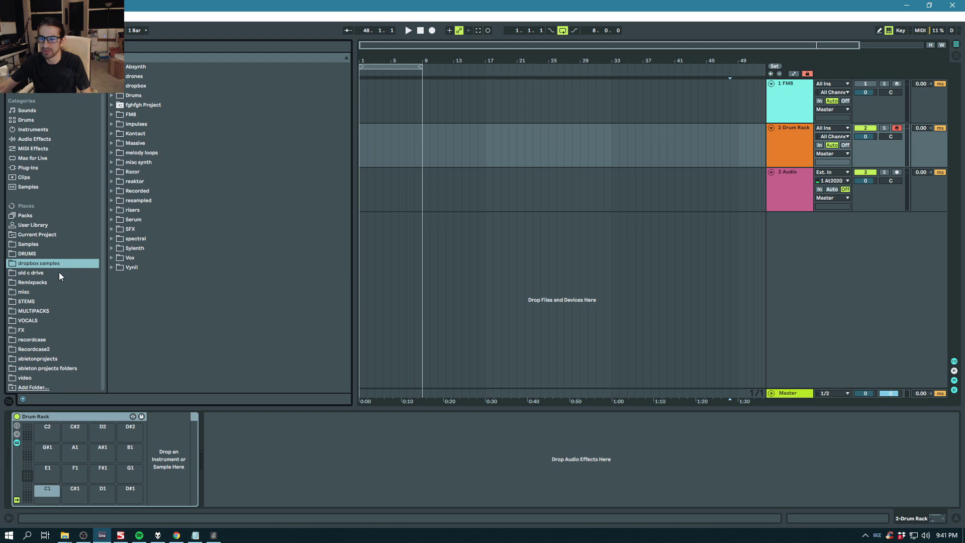
{"action": "left_click", "coordinate": [40, 254]}
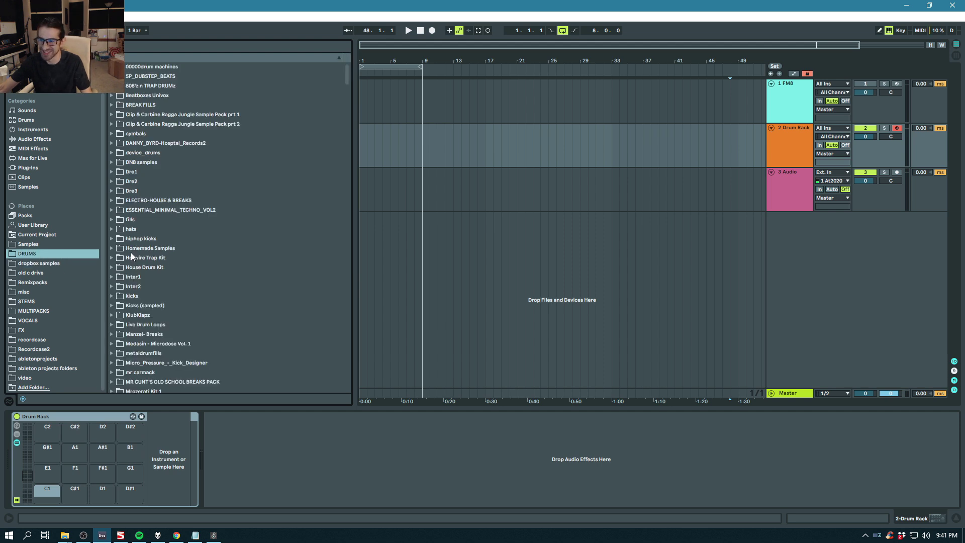
{"action": "scroll", "coordinate": [128, 295], "scroll_direction": "down", "scroll_amount": 10}
{"action": "left_click", "coordinate": [121, 325]}
{"action": "scroll", "coordinate": [188, 299], "scroll_direction": "down", "scroll_amount": 2}
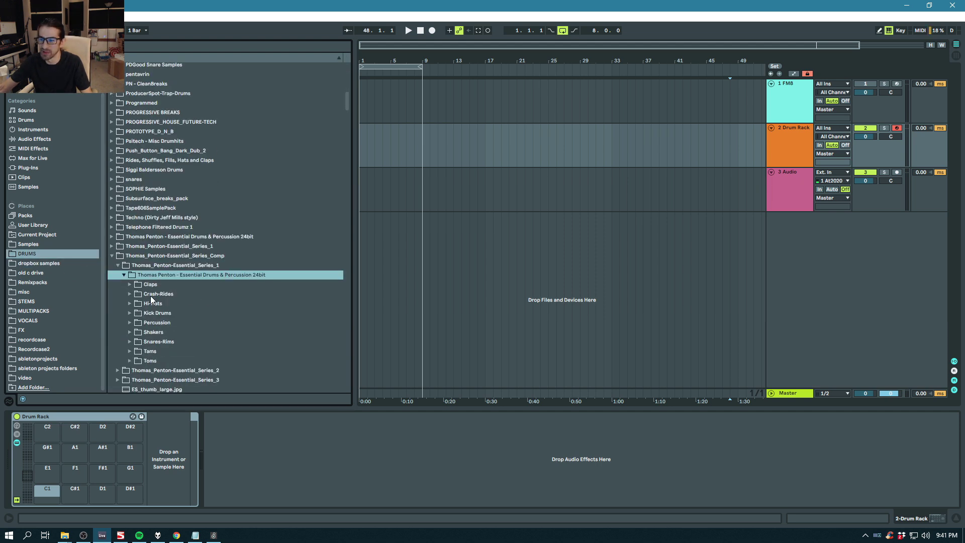
{"action": "left_click", "coordinate": [129, 284]}
{"action": "scroll", "coordinate": [220, 289], "scroll_direction": "down", "scroll_amount": 10}
{"action": "left_click", "coordinate": [220, 290], "text": "shift"}
{"action": "left_click_drag", "start_coordinate": [220, 289], "coordinate": [121, 458]}
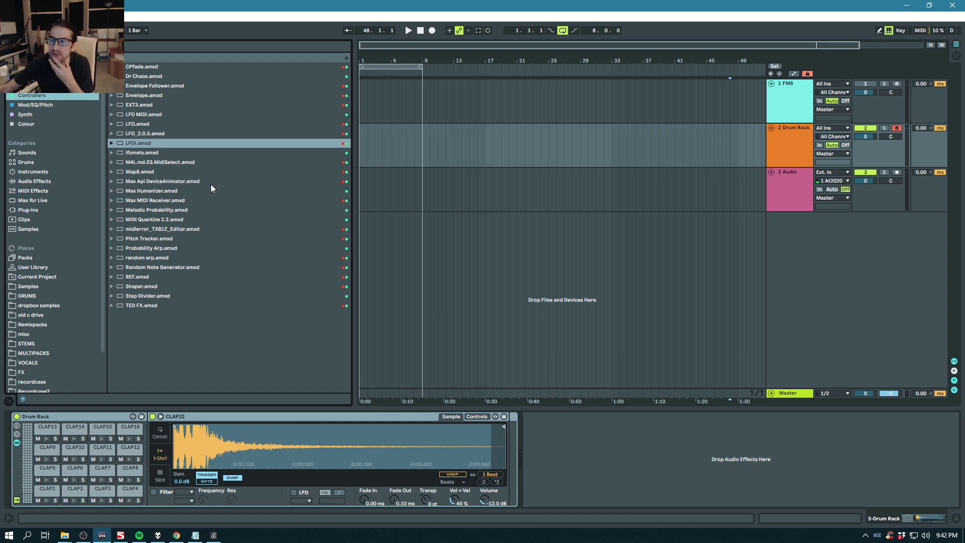
Load random arp before the Drum Rack, remove Dr Chaos, play, and raise Variation Step Size.
{"action": "double_click", "coordinate": [147, 257]}
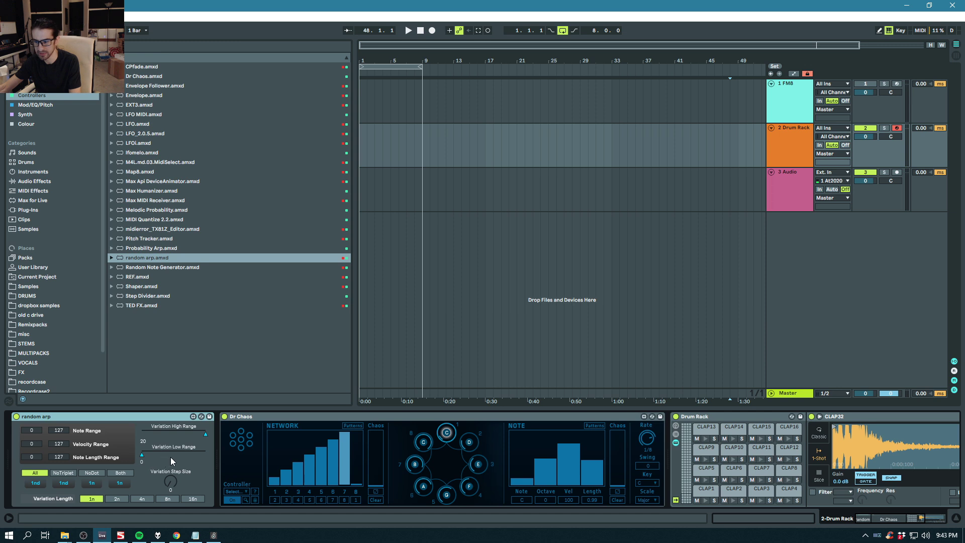
{"action": "key", "text": "Delete"}
{"action": "key", "text": "space"}
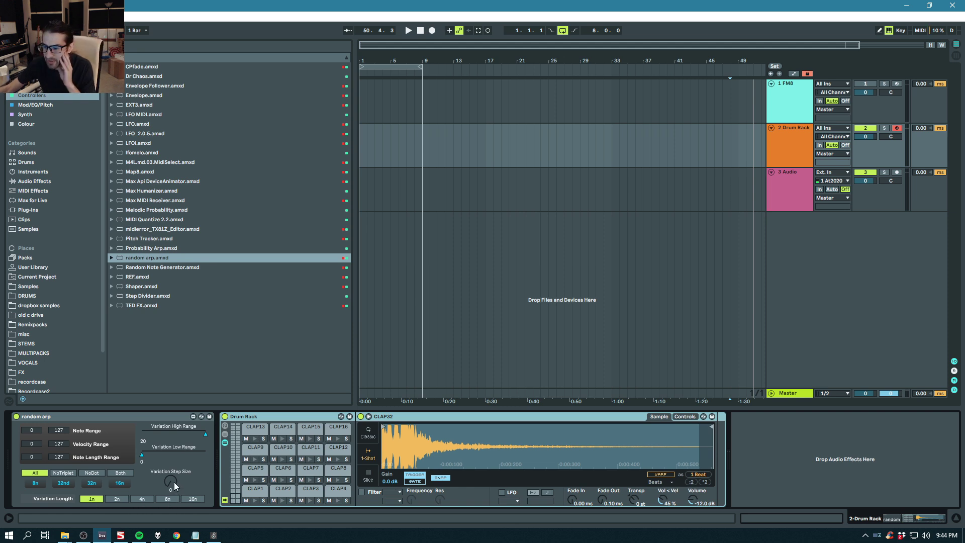
{"action": "left_click_drag", "start_coordinate": [173, 482], "coordinate": [173, 476]}
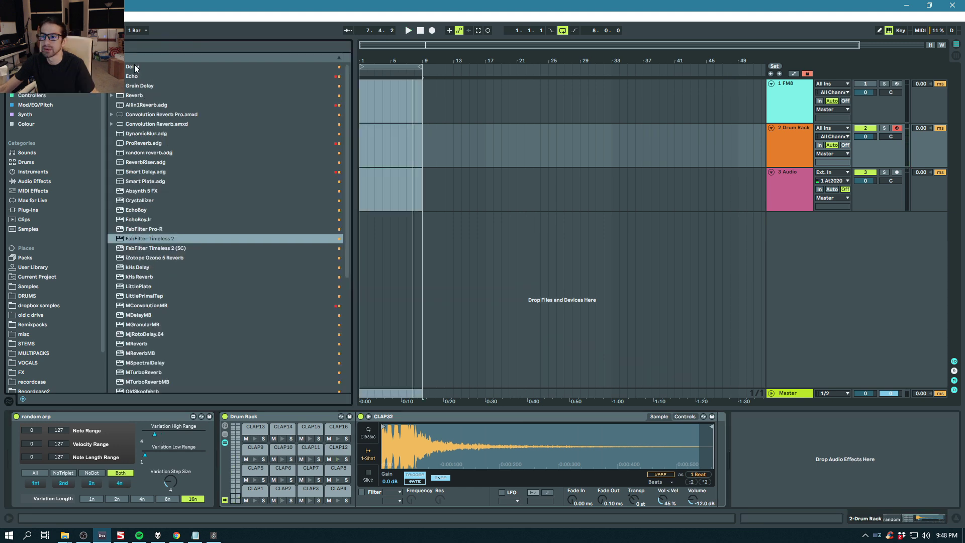
Add Echo with note-synced left/right times and a higher filter range, and show its Character settings.
{"action": "left_click_drag", "start_coordinate": [133, 78], "coordinate": [787, 435]}
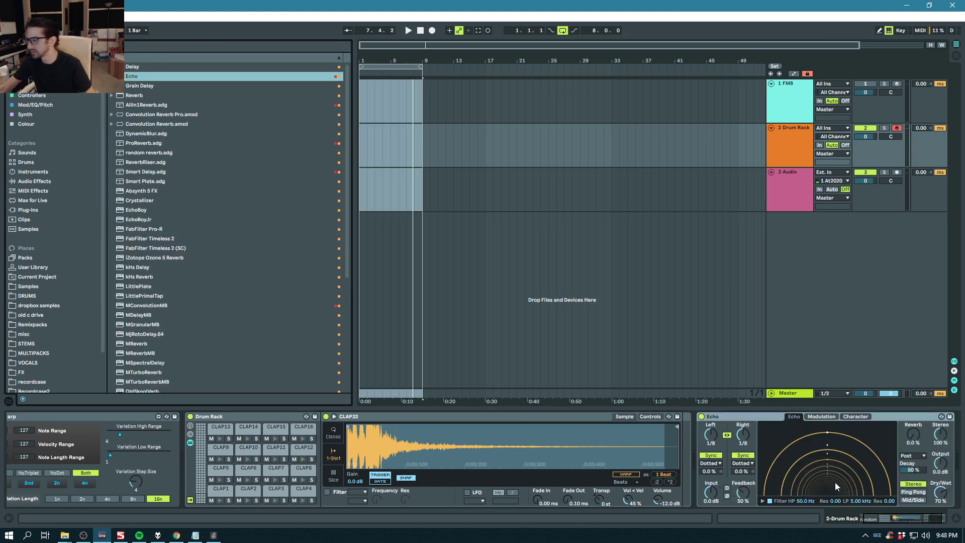
{"action": "left_click_drag", "start_coordinate": [714, 471], "coordinate": [728, 457]}
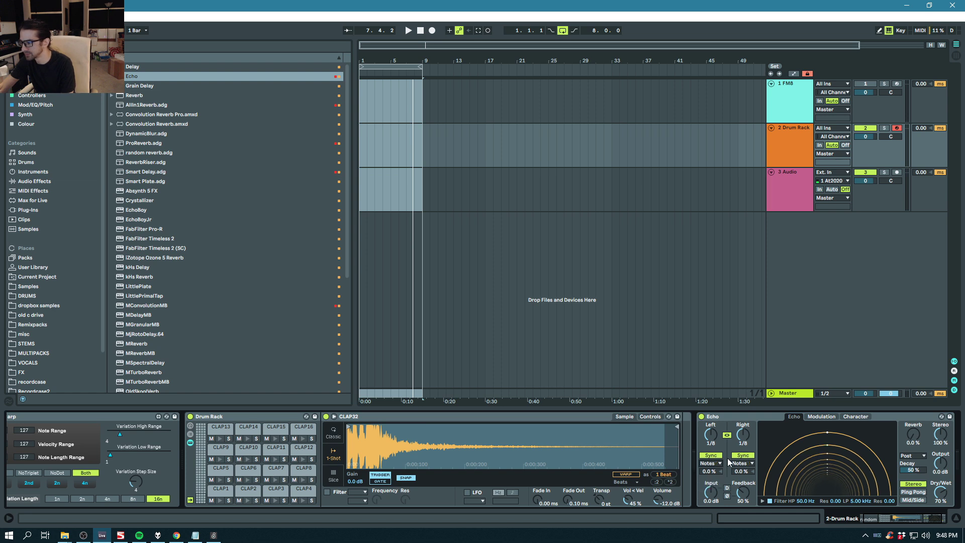
{"action": "key", "text": "space"}
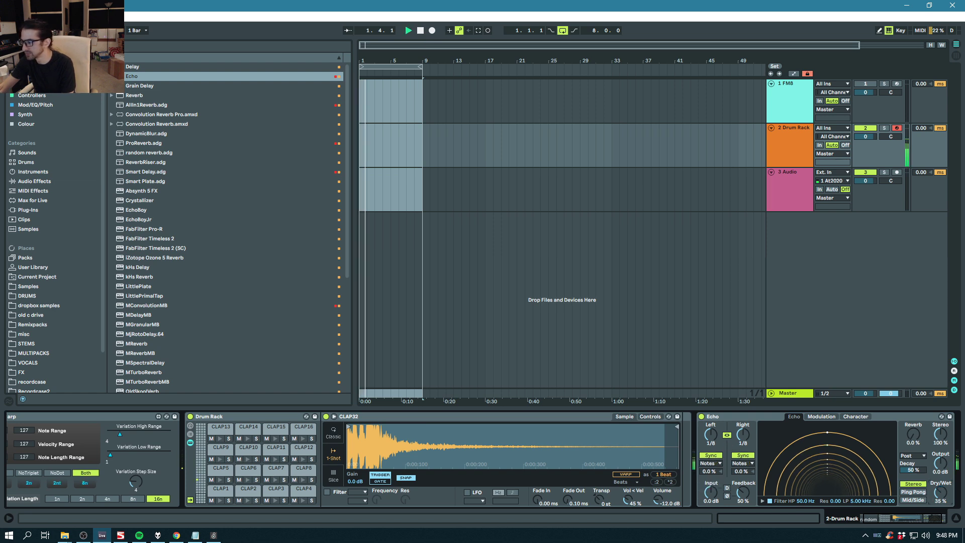
{"action": "scroll", "coordinate": [943, 496], "scroll_direction": "right", "scroll_amount": 2}
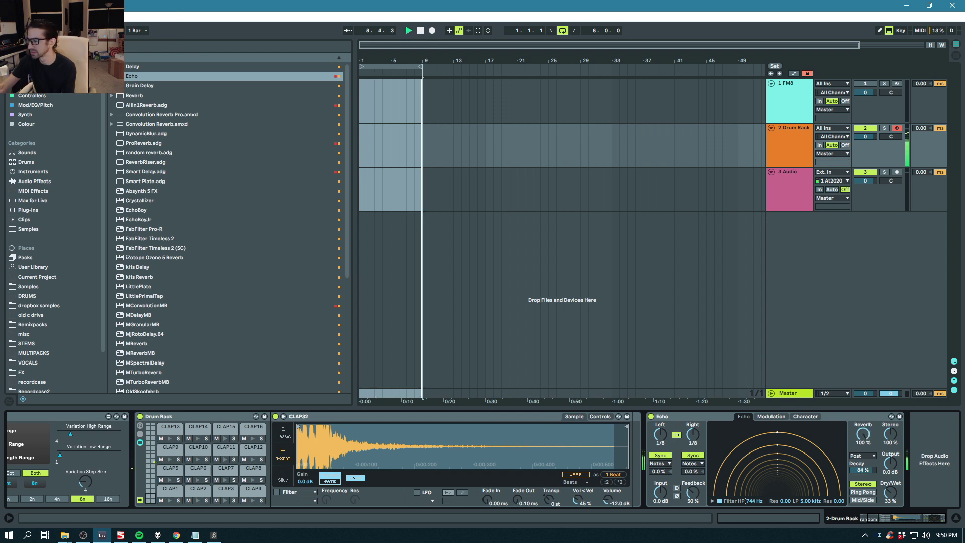
{"action": "left_click_drag", "start_coordinate": [812, 498], "coordinate": [813, 499]}
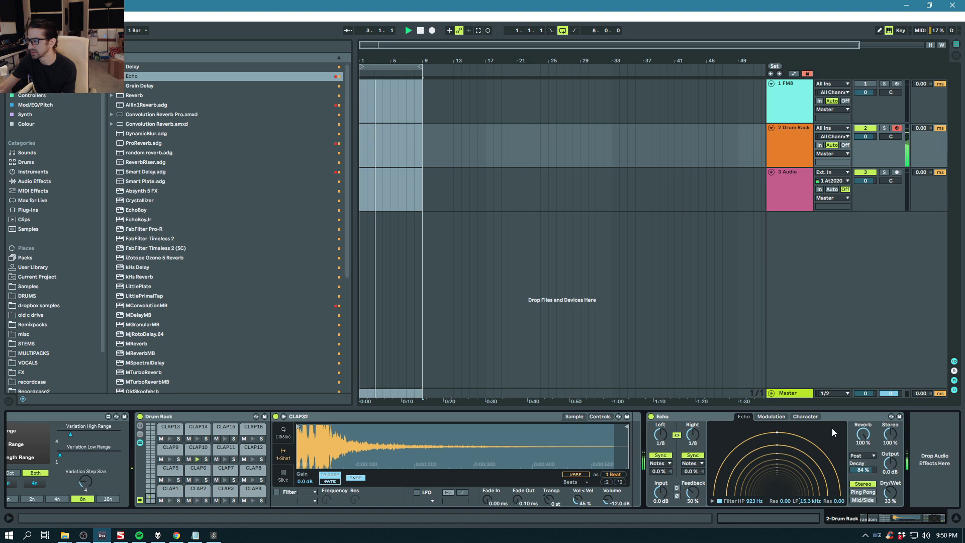
{"action": "left_click", "coordinate": [806, 418]}
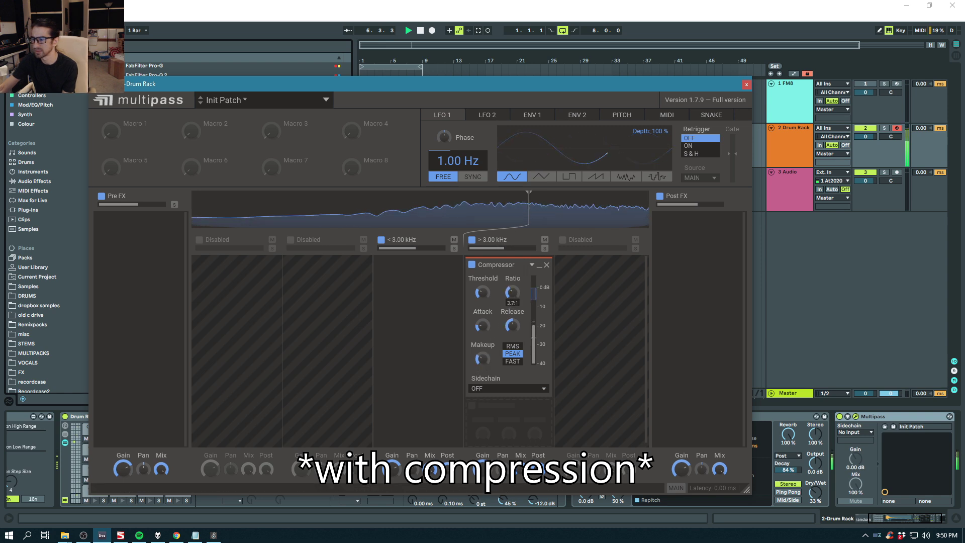
Lower the Multipass split to 1.89 kHz and add dfx Buffer Override stereo with a larger buffer.
{"action": "left_click_drag", "start_coordinate": [527, 221], "coordinate": [489, 213]}
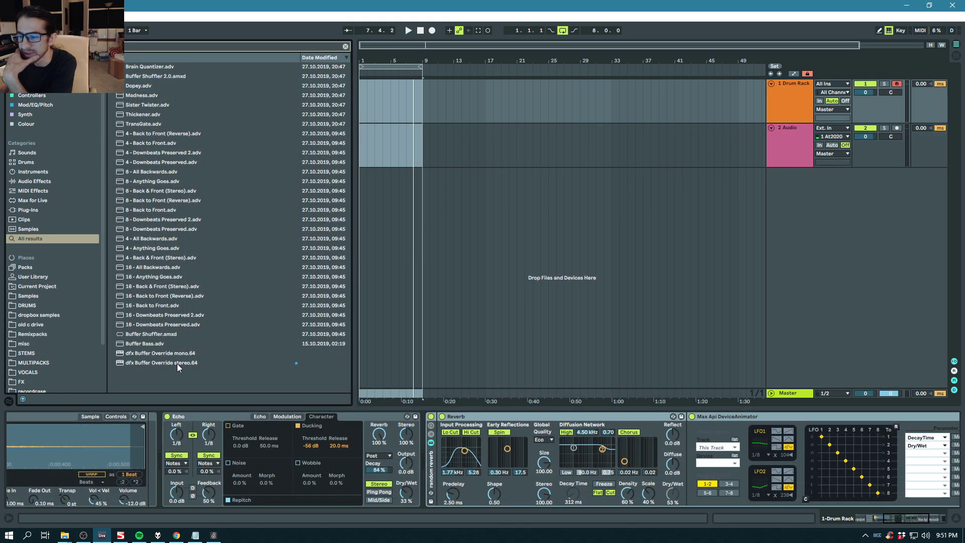
{"action": "left_click", "coordinate": [177, 364]}
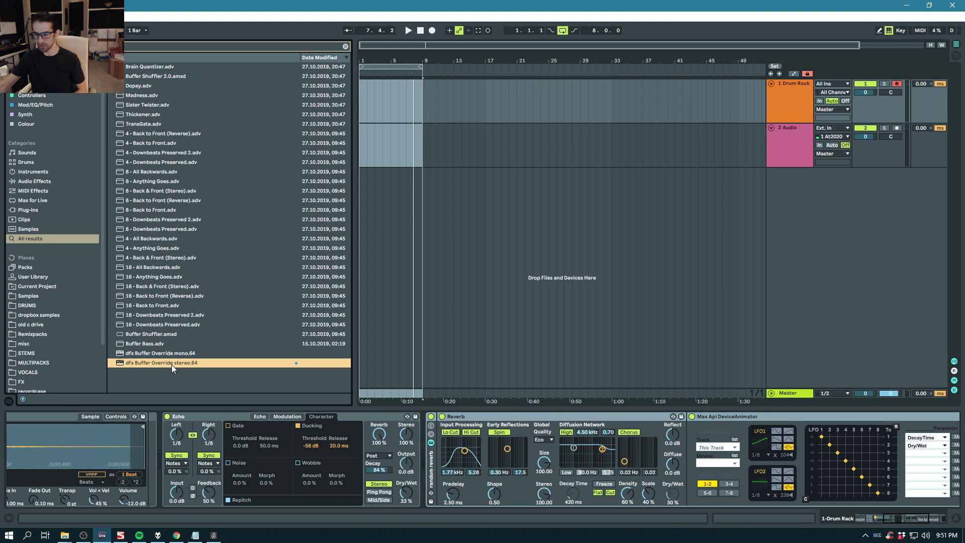
{"action": "double_click", "coordinate": [171, 365]}
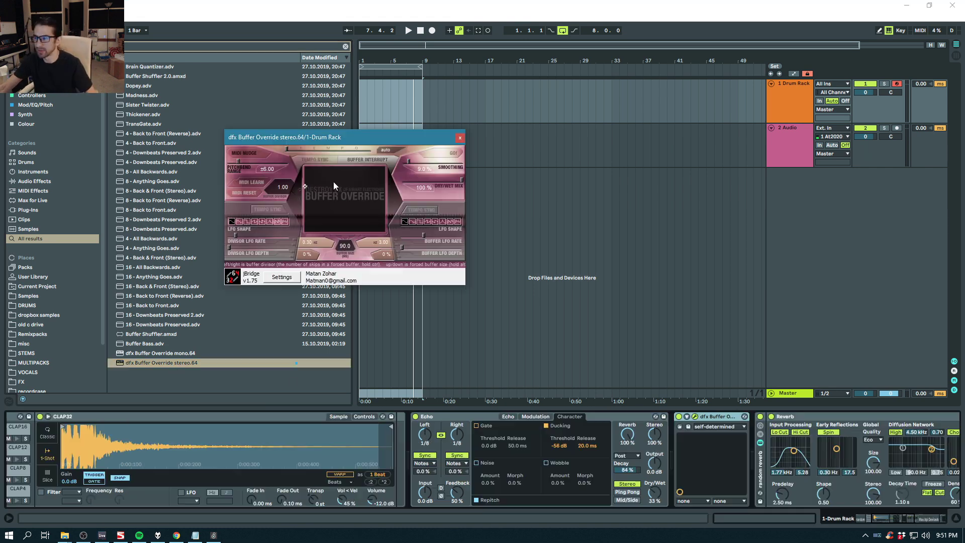
{"action": "left_click", "coordinate": [306, 187]}
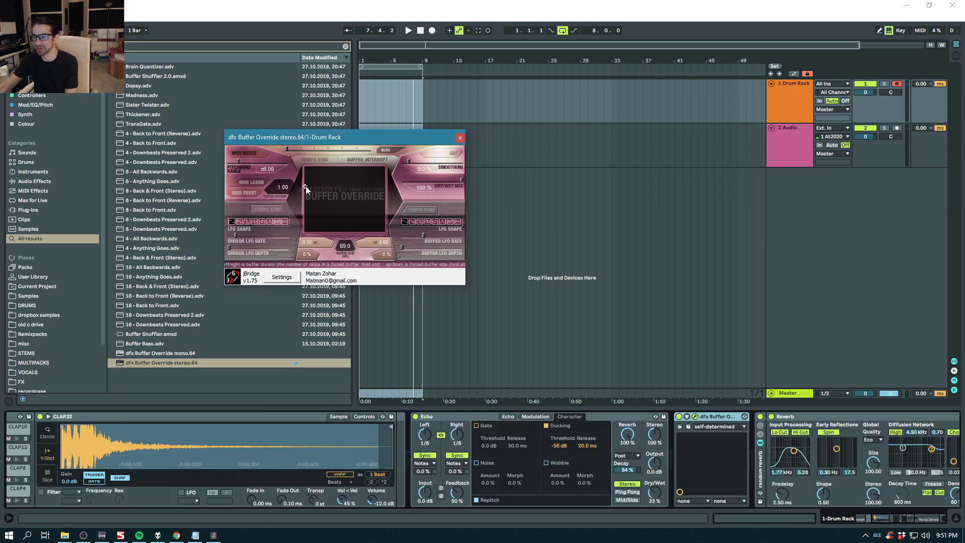
{"action": "key", "text": "space"}
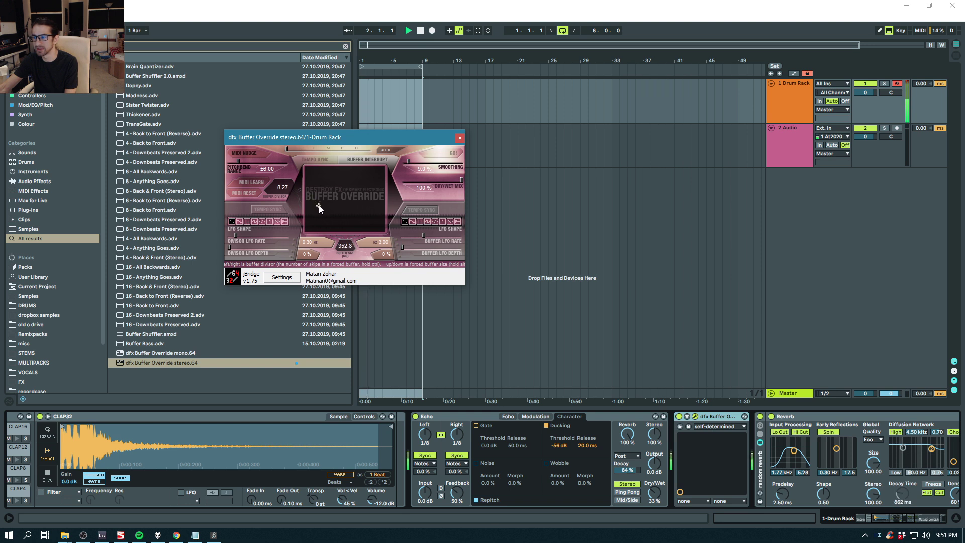
{"action": "mouse_move", "coordinate": [307, 188]}
{"action": "left_mouse_down"}
{"action": "mouse_move", "coordinate": [315, 210]}
{"action": "mouse_move", "coordinate": [317, 191]}
{"action": "mouse_move", "coordinate": [349, 185]}
{"action": "mouse_move", "coordinate": [338, 215]}
{"action": "mouse_move", "coordinate": [312, 214]}
{"action": "left_mouse_up"}
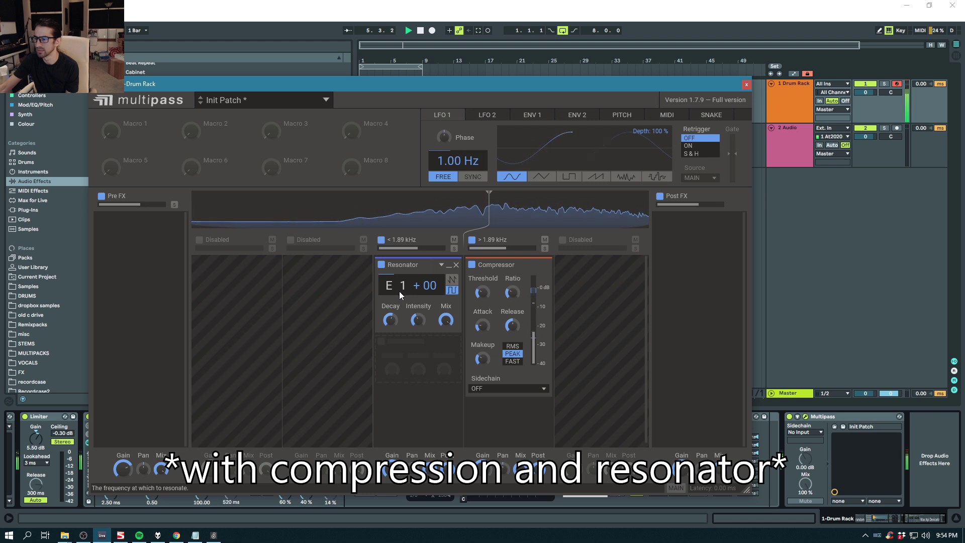
{"action": "scroll", "coordinate": [391, 326], "scroll_direction": "up", "scroll_amount": 5}
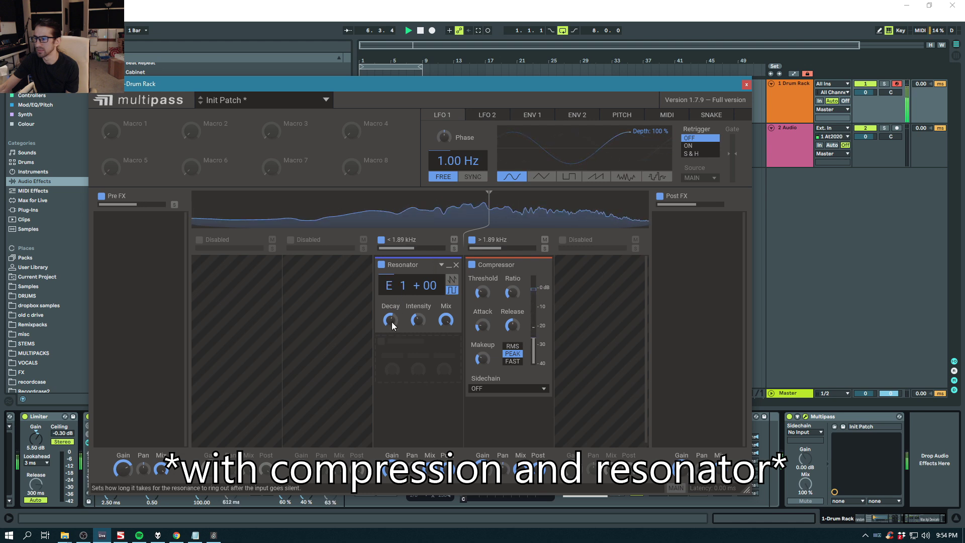
{"action": "scroll", "coordinate": [392, 325], "scroll_direction": "down", "scroll_amount": 5}
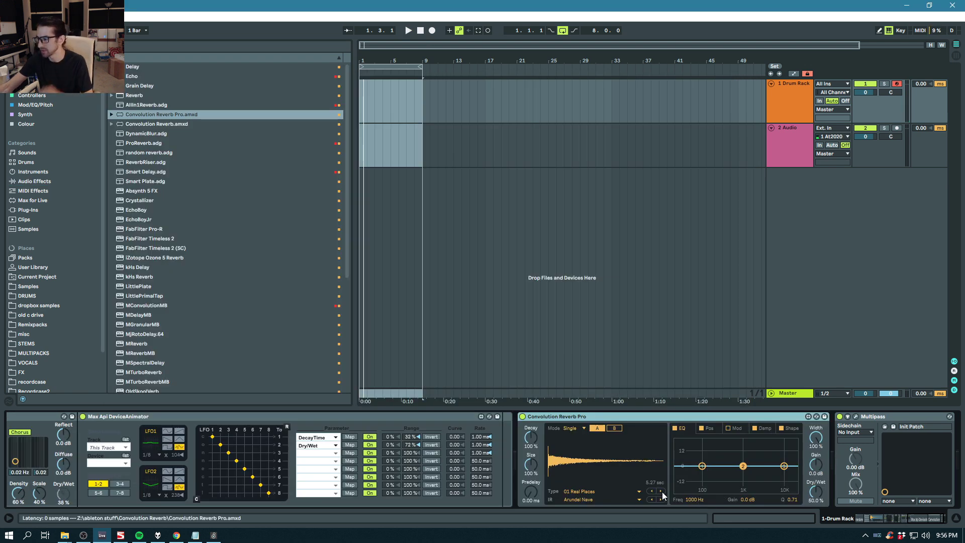
Show the Convolution Reverb Pro settings and EQ curve, then select the Audio track.
{"action": "left_click", "coordinate": [616, 428]}
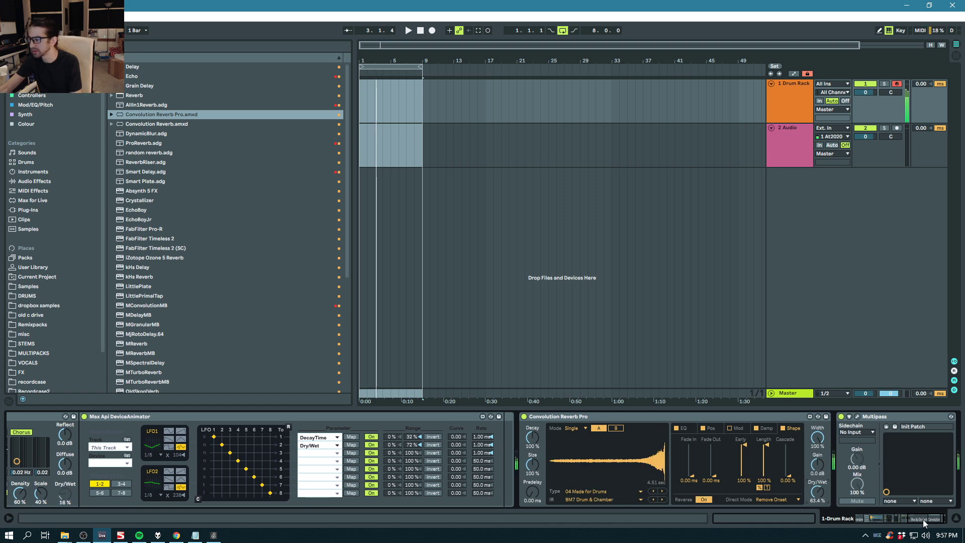
{"action": "scroll", "coordinate": [706, 416], "scroll_direction": "up", "scroll_amount": 2}
{"action": "left_click", "coordinate": [704, 414]}
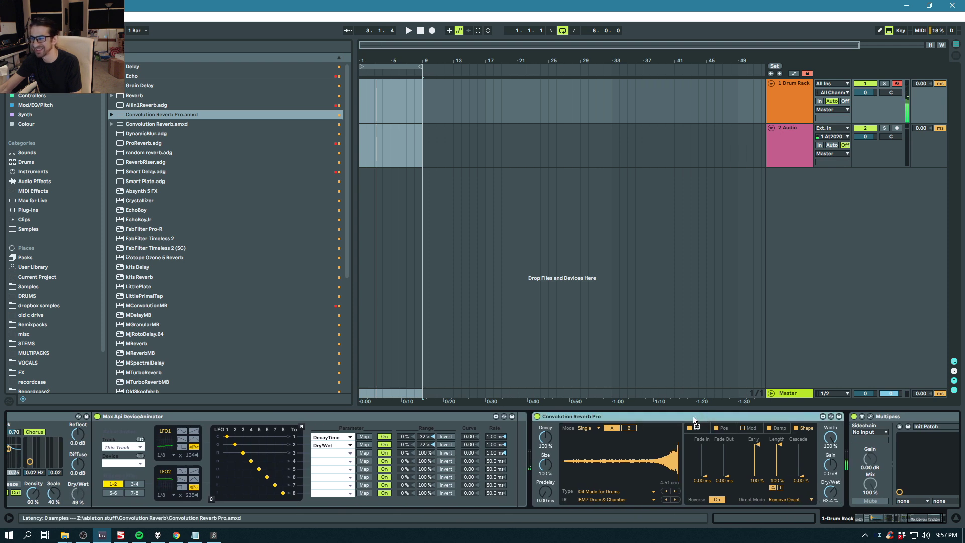
{"action": "left_click", "coordinate": [695, 428]}
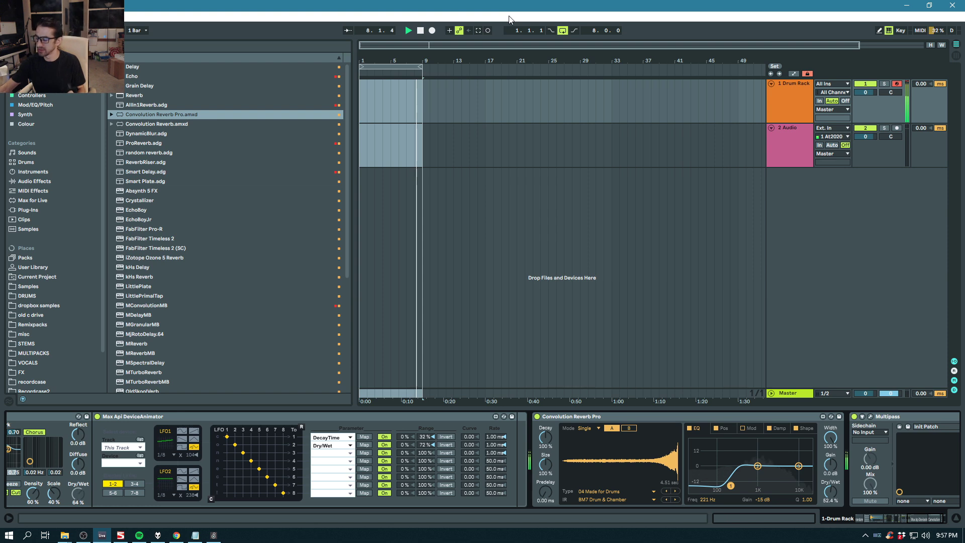
{"action": "left_click", "coordinate": [635, 261]}
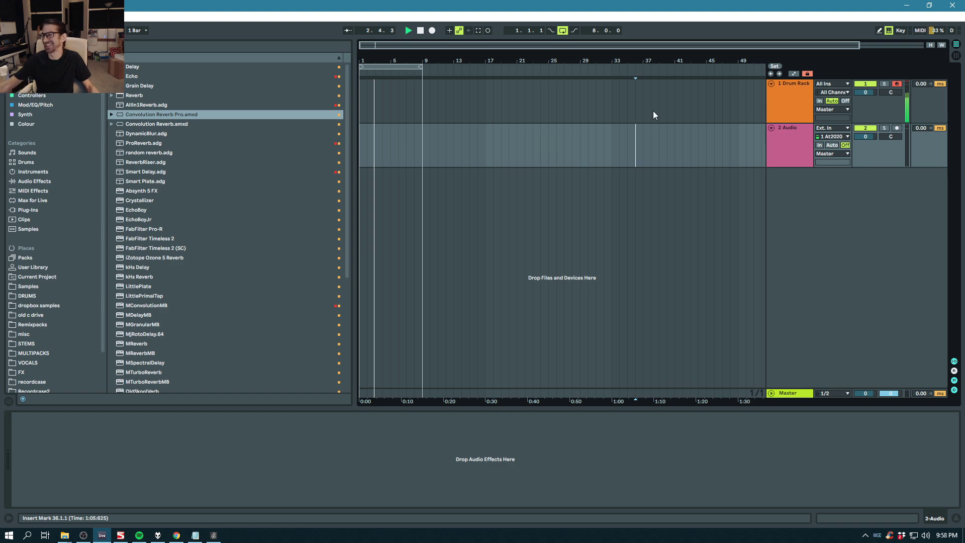
Load Piano Mystique into Kontakt 5, show the piano's EQ controls, and close the Kontakt window.
{"action": "left_click", "coordinate": [788, 99]}
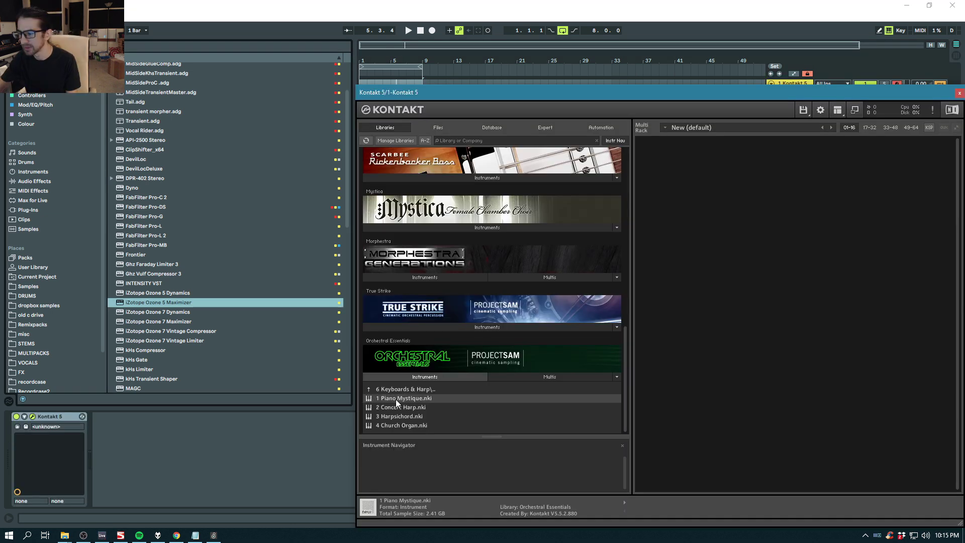
{"action": "double_click", "coordinate": [396, 400]}
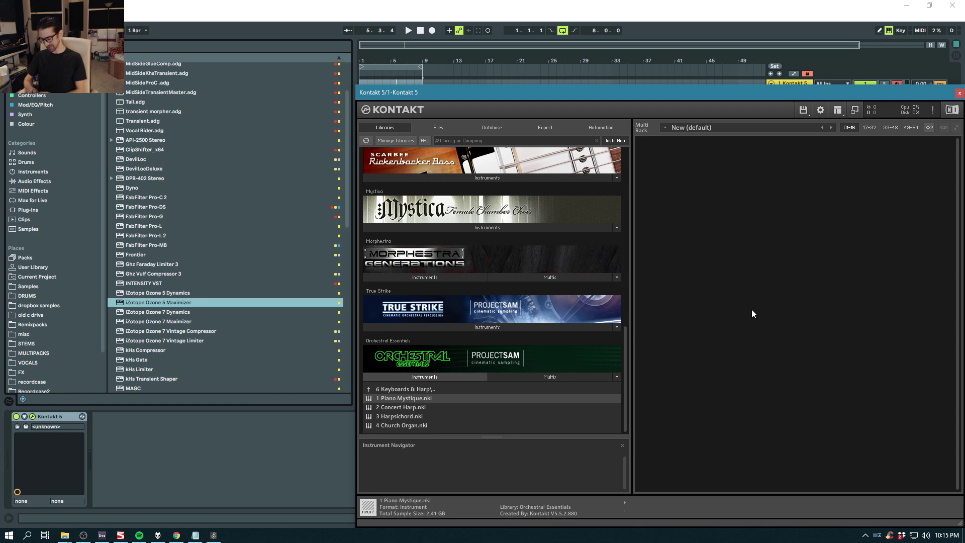
{"action": "left_click", "coordinate": [752, 291]}
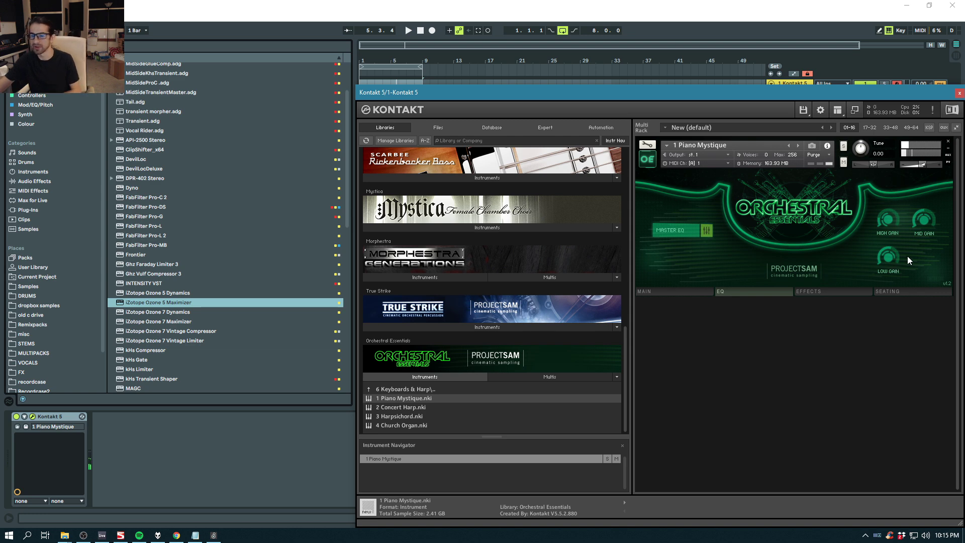
{"action": "left_click", "coordinate": [959, 95]}
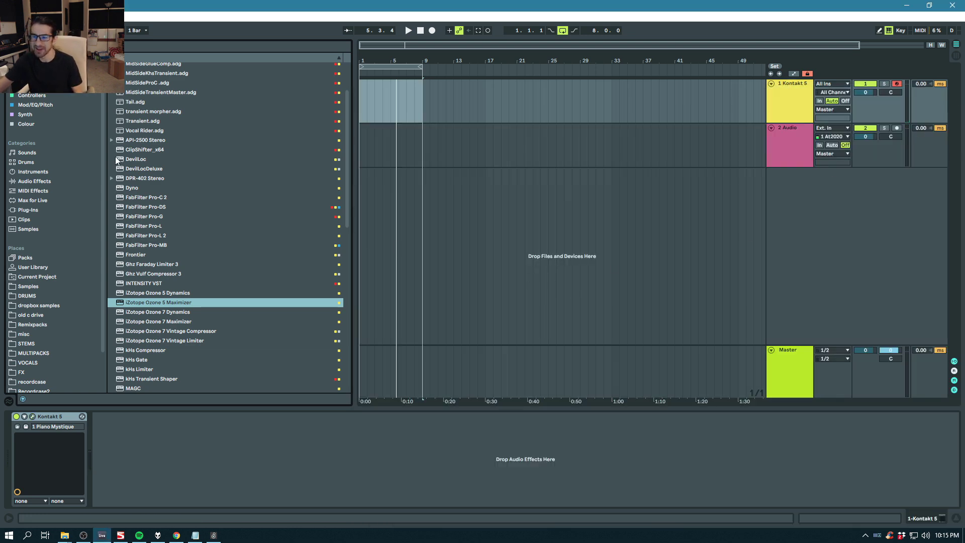
Add a Random Note Generator and a Locrian Mode scale to the Kontakt piano track.
{"action": "left_click", "coordinate": [35, 95]}
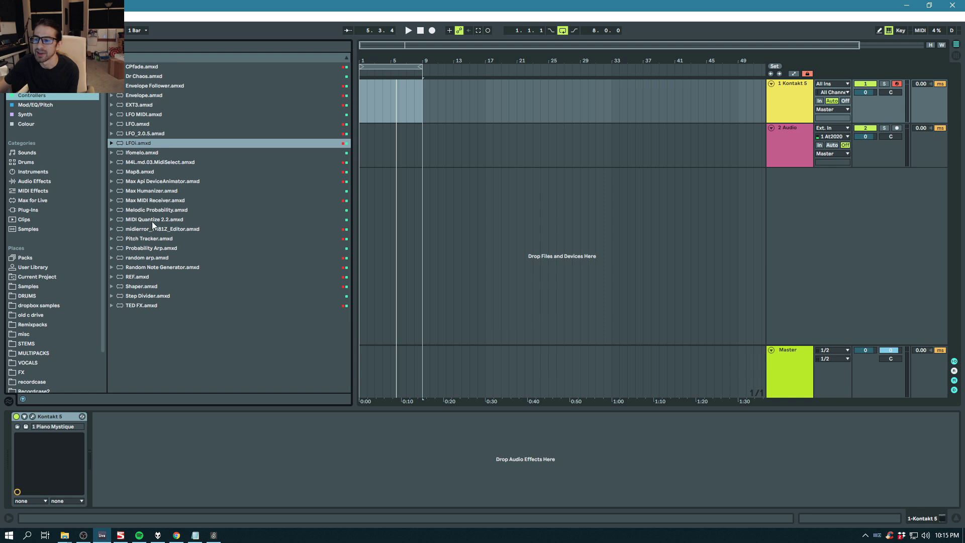
{"action": "left_click", "coordinate": [160, 266]}
{"action": "left_click_drag", "start_coordinate": [161, 267], "coordinate": [20, 432]}
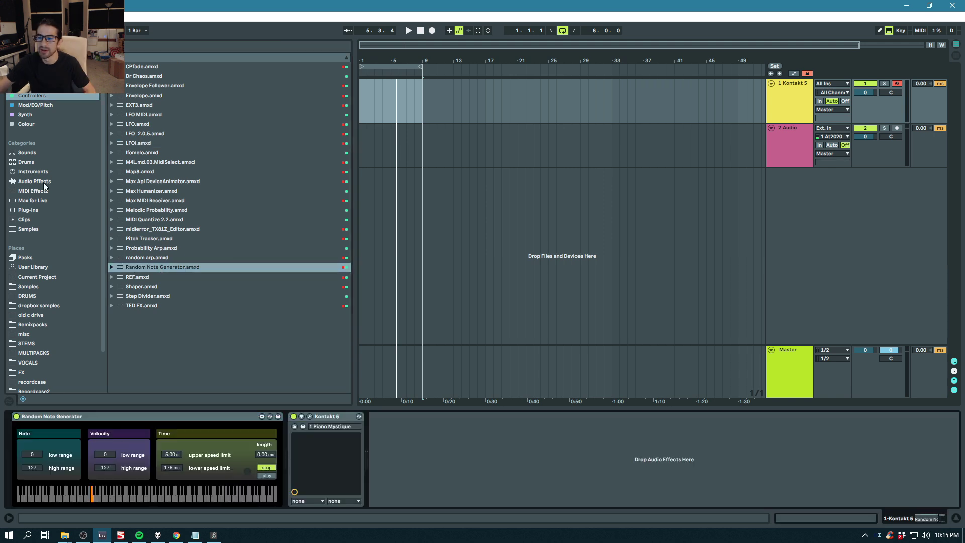
{"action": "left_click", "coordinate": [43, 182]}
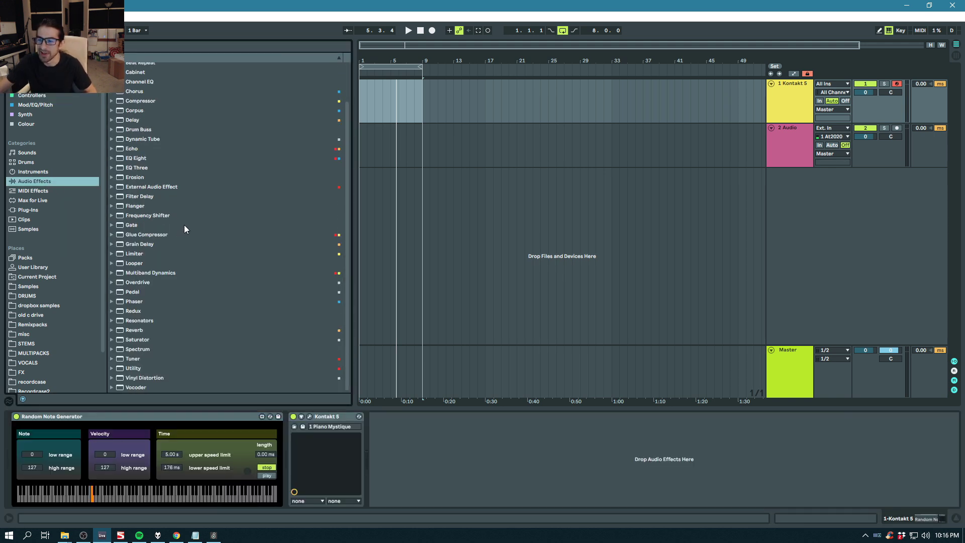
{"action": "scroll", "coordinate": [196, 237], "scroll_direction": "down", "scroll_amount": 3}
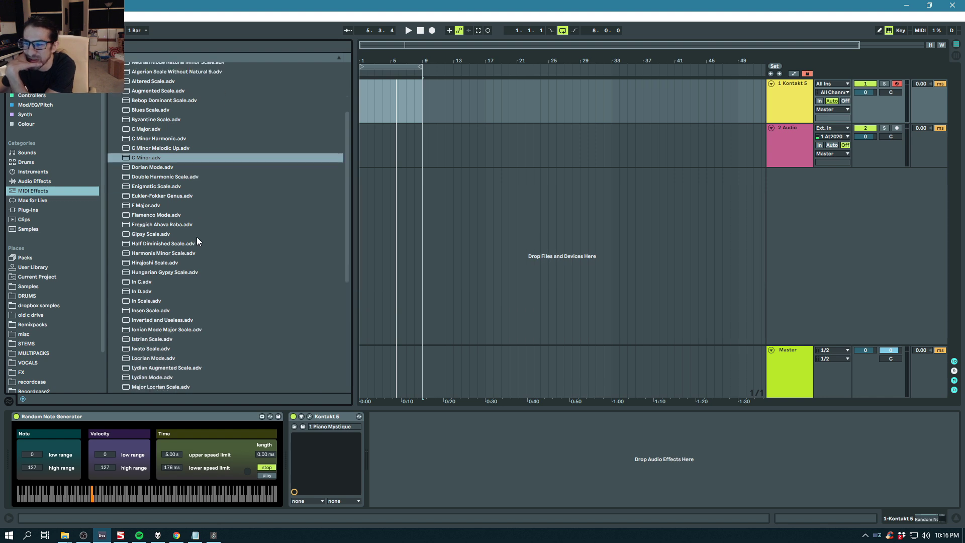
{"action": "scroll", "coordinate": [201, 236], "scroll_direction": "down", "scroll_amount": 5}
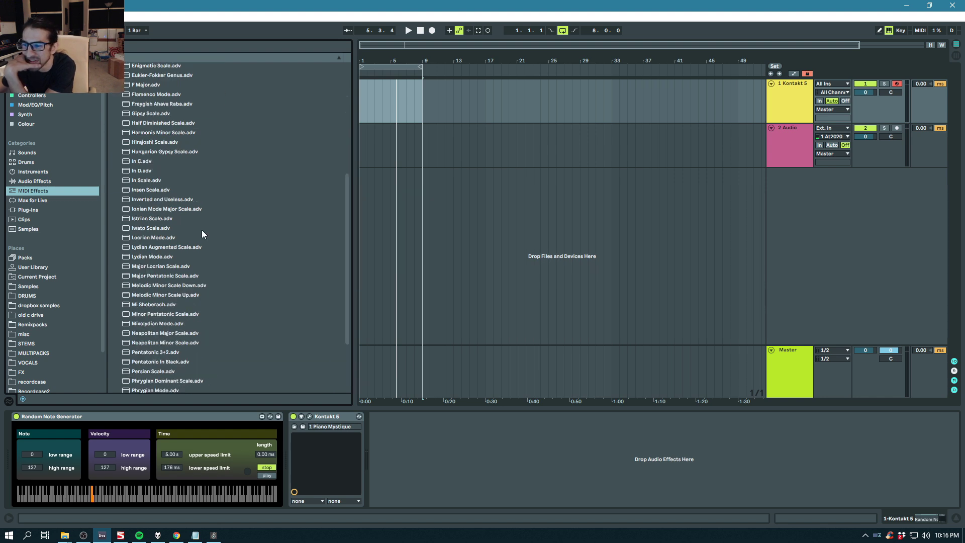
{"action": "left_click_drag", "start_coordinate": [144, 237], "coordinate": [295, 449]}
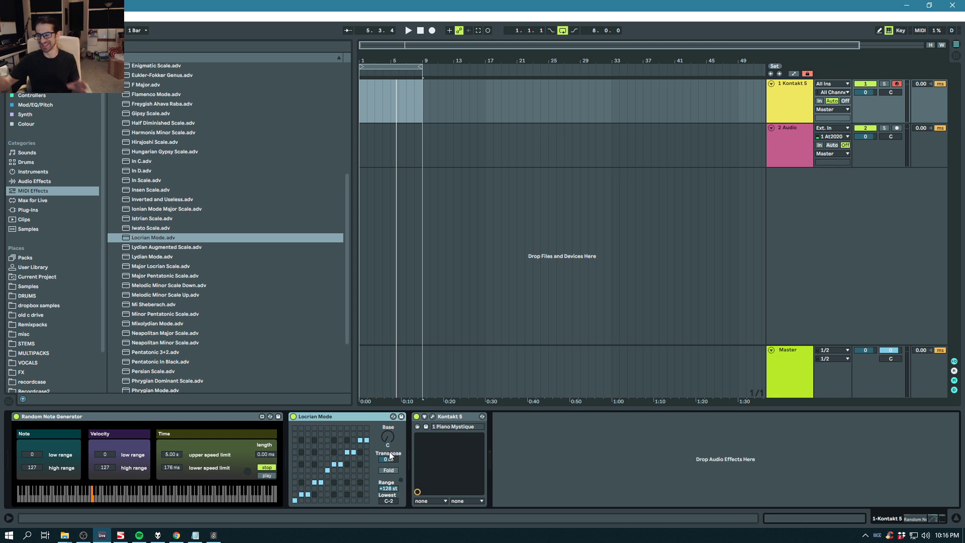
Set the generator's range to 34–92, duplicate it twice, and start the generators playing.
{"action": "left_click", "coordinate": [268, 476]}
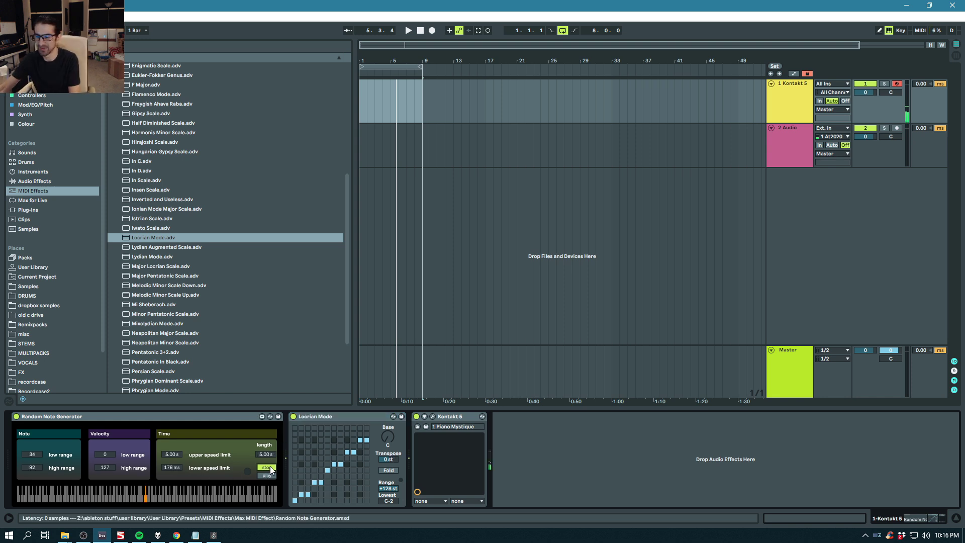
{"action": "left_click", "coordinate": [164, 414]}
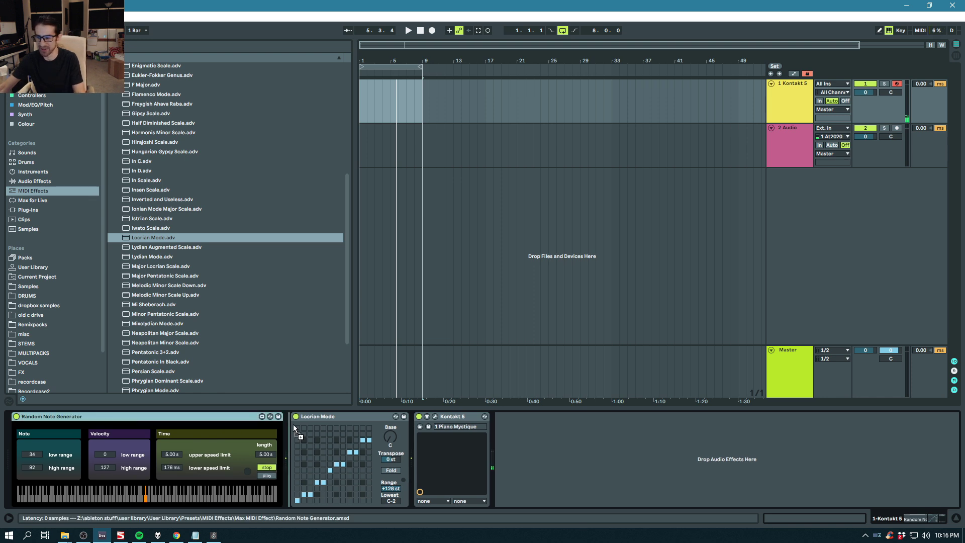
{"action": "left_click_drag", "start_coordinate": [156, 418], "coordinate": [367, 416]}
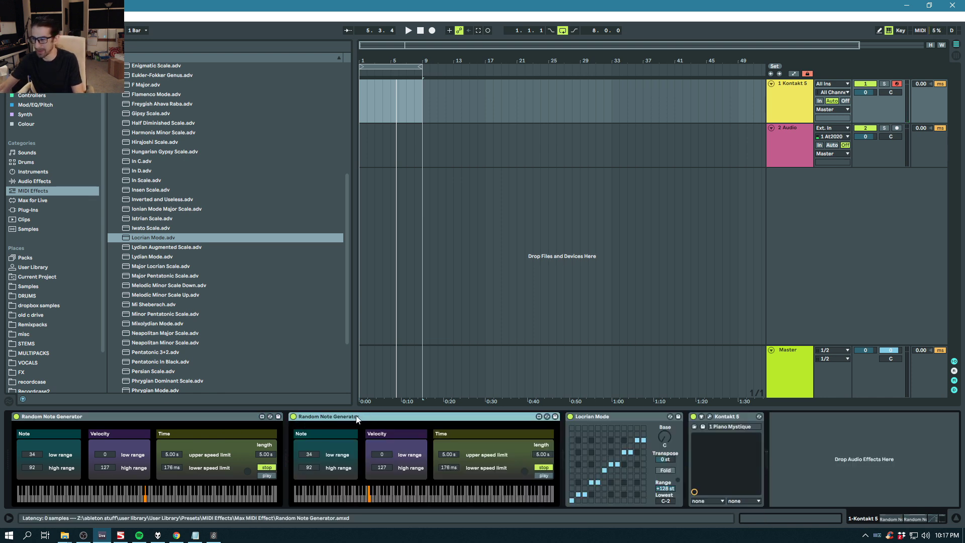
{"action": "left_click_drag", "start_coordinate": [352, 419], "coordinate": [494, 418]}
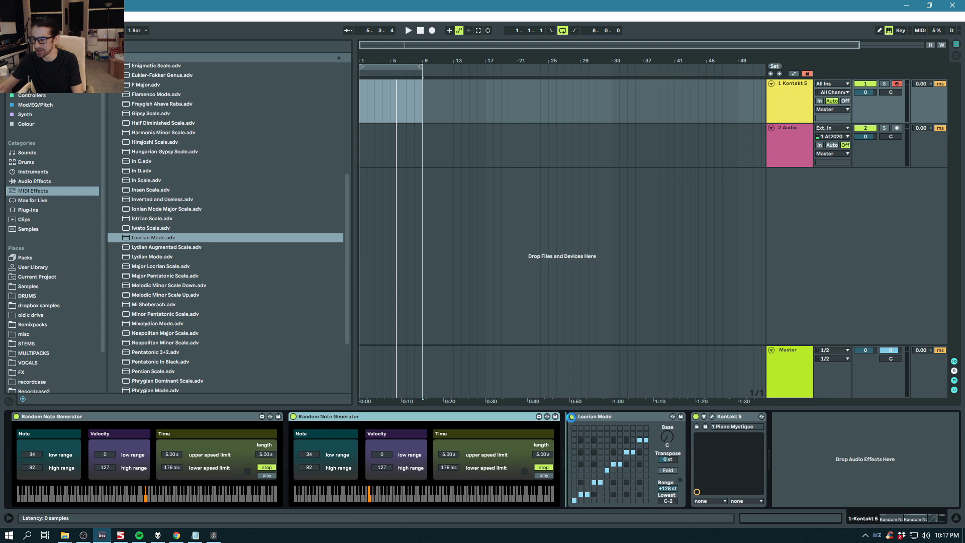
{"action": "left_click", "coordinate": [267, 476]}
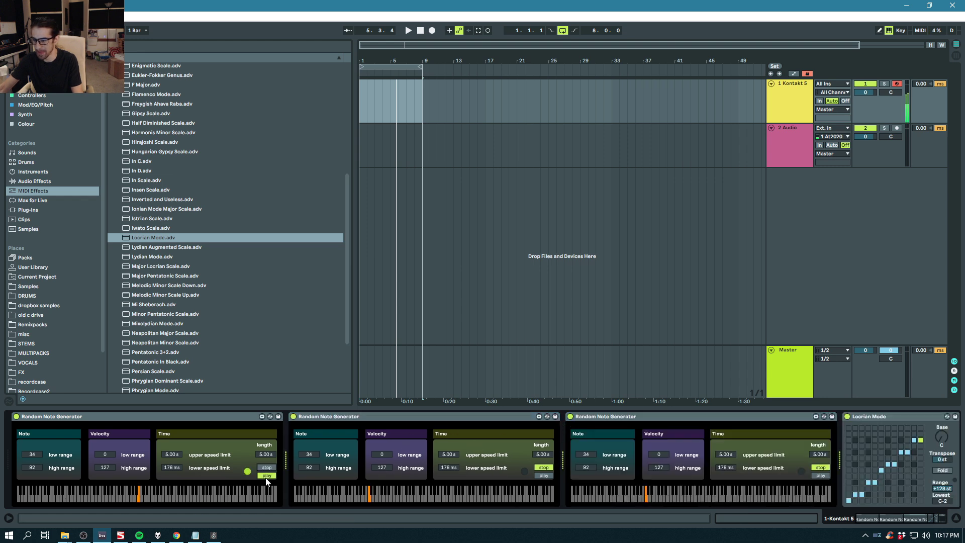
{"action": "left_click", "coordinate": [821, 475]}
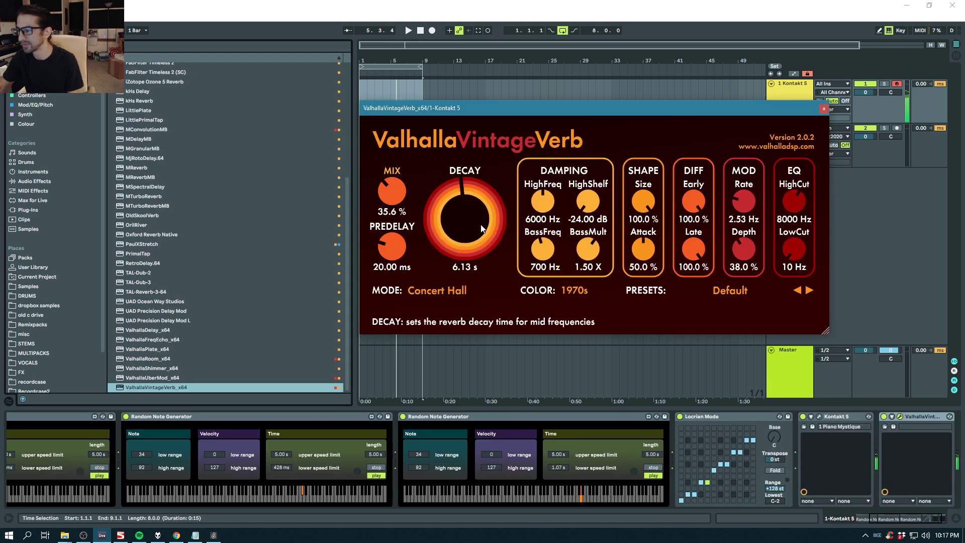
Raise the VintageVerb low cut and switch its reverb mode to Ambience.
{"action": "mouse_move", "coordinate": [807, 244]}
{"action": "left_mouse_down"}
{"action": "mouse_move", "coordinate": [795, 234]}
{"action": "mouse_move", "coordinate": [799, 189]}
{"action": "left_mouse_up"}
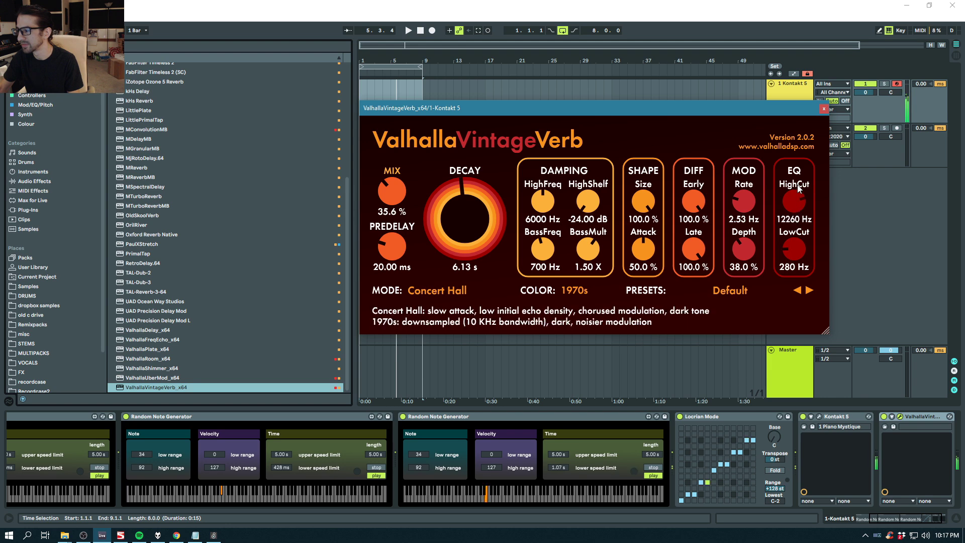
{"action": "left_click", "coordinate": [463, 289]}
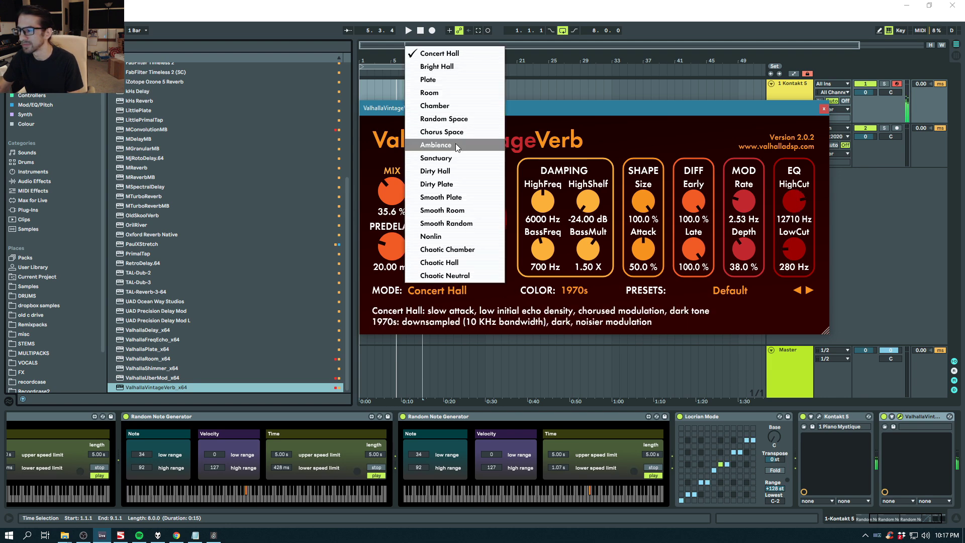
{"action": "left_click", "coordinate": [456, 144]}
{"action": "key", "text": "ctrl+alt+p"}
{"action": "scroll", "coordinate": [161, 172], "scroll_direction": "up", "scroll_amount": 3}
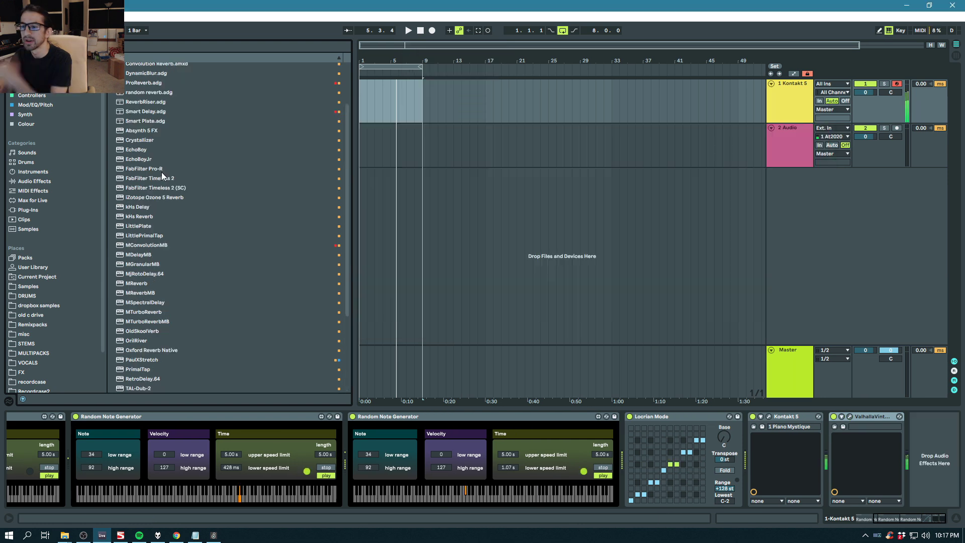
Add FabFilter Timeless 2 to the piano chain in Stretch mode with a retuned left delay time.
{"action": "left_click_drag", "start_coordinate": [150, 177], "coordinate": [932, 446]}
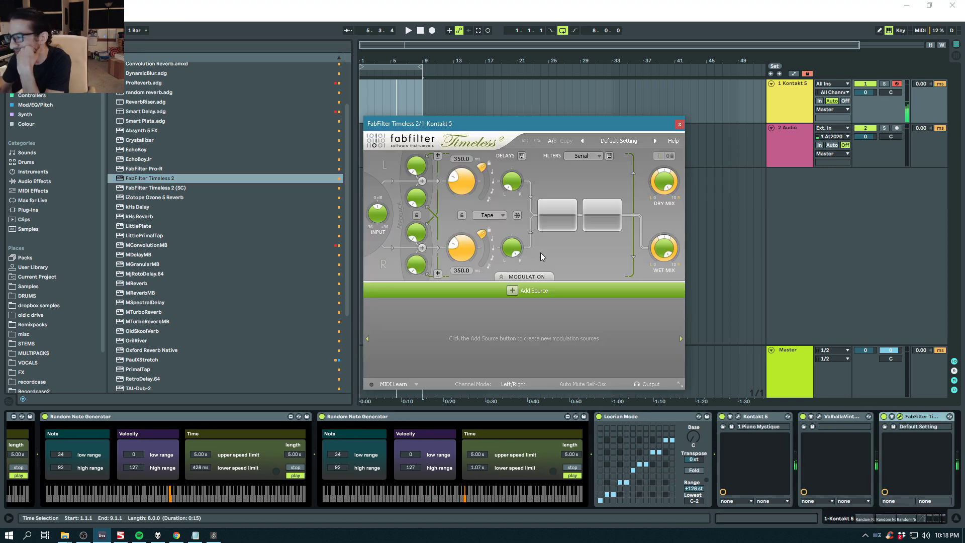
{"action": "left_click", "coordinate": [489, 215]}
{"action": "left_click", "coordinate": [494, 235]}
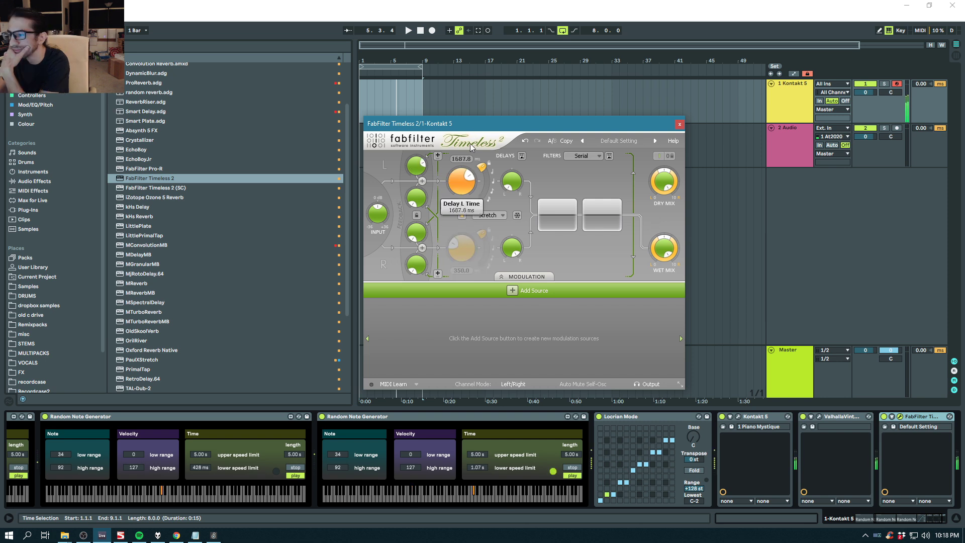
{"action": "mouse_move", "coordinate": [468, 184]}
{"action": "left_mouse_down"}
{"action": "mouse_move", "coordinate": [470, 216]}
{"action": "mouse_move", "coordinate": [484, 144]}
{"action": "mouse_move", "coordinate": [483, 192]}
{"action": "mouse_move", "coordinate": [461, 178]}
{"action": "left_mouse_up"}
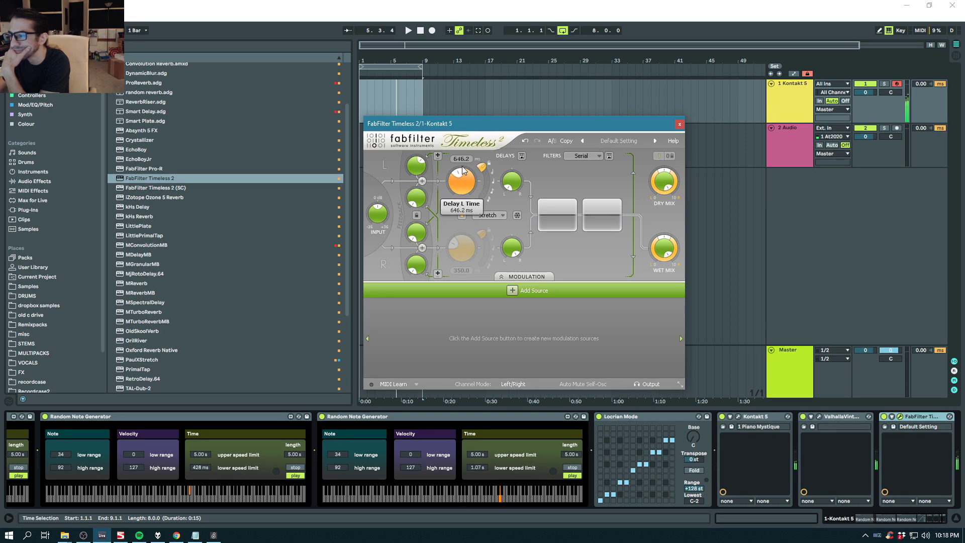
{"action": "mouse_move", "coordinate": [461, 185]}
{"action": "left_mouse_down"}
{"action": "mouse_move", "coordinate": [462, 210]}
{"action": "mouse_move", "coordinate": [466, 144]}
{"action": "left_mouse_up"}
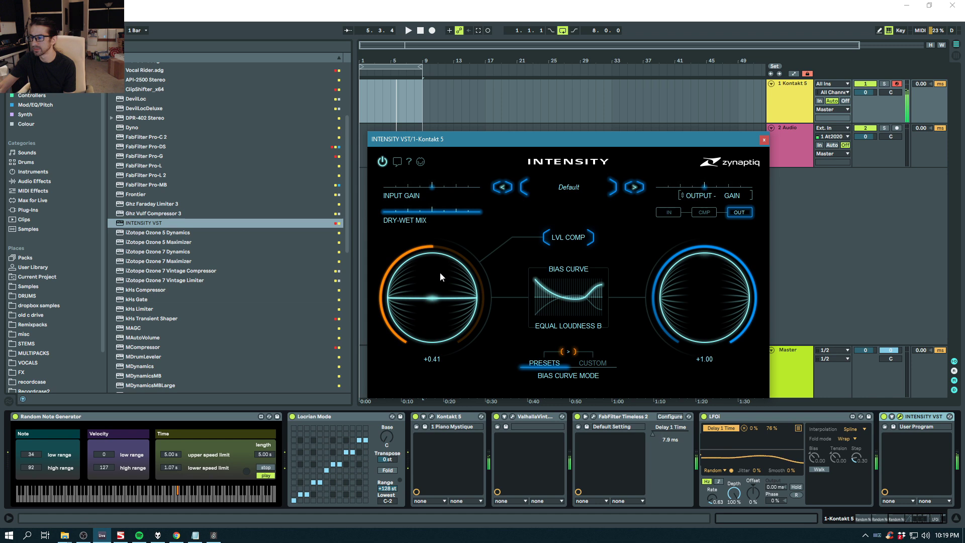
Turn up the Intensity amount on the Intensity plugin and close its window.
{"action": "left_click_drag", "start_coordinate": [440, 272], "coordinate": [443, 258]}
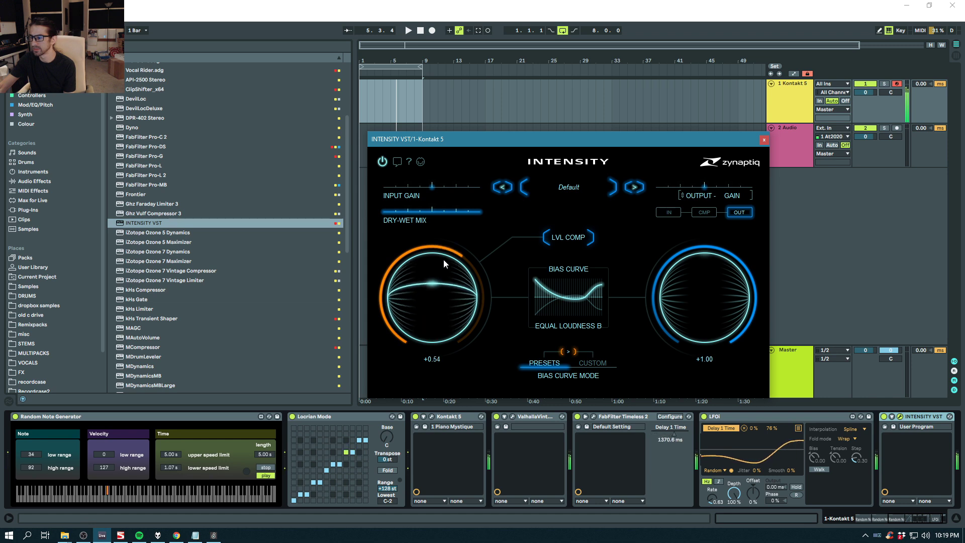
{"action": "left_click", "coordinate": [764, 141]}
{"action": "scroll", "coordinate": [185, 187], "scroll_direction": "up", "scroll_amount": 3}
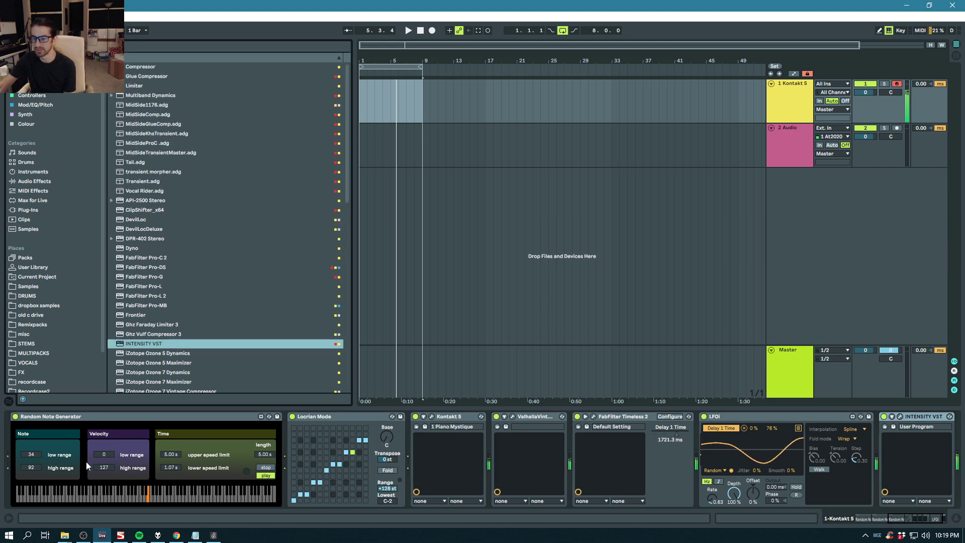
{"action": "left_click", "coordinate": [892, 520]}
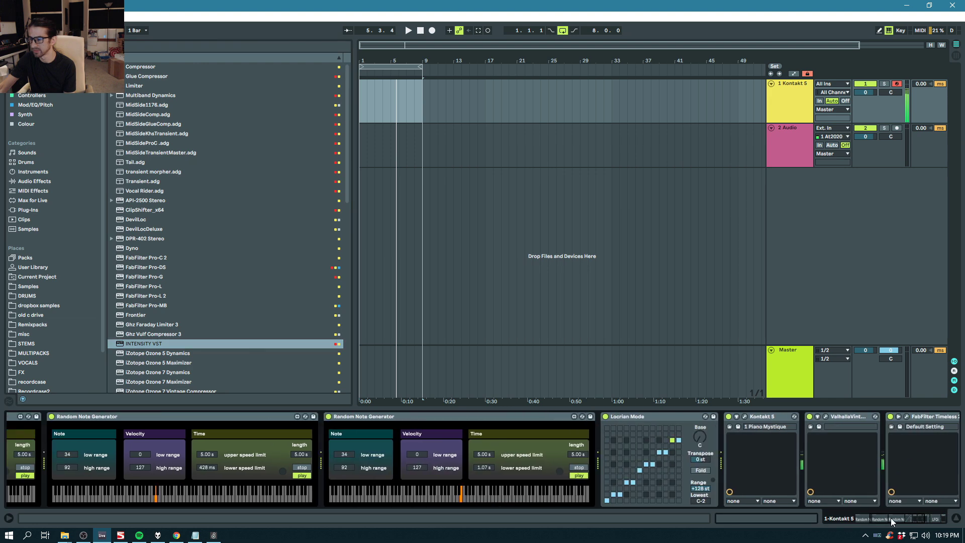
{"action": "left_click_drag", "start_coordinate": [892, 519], "coordinate": [872, 519]}
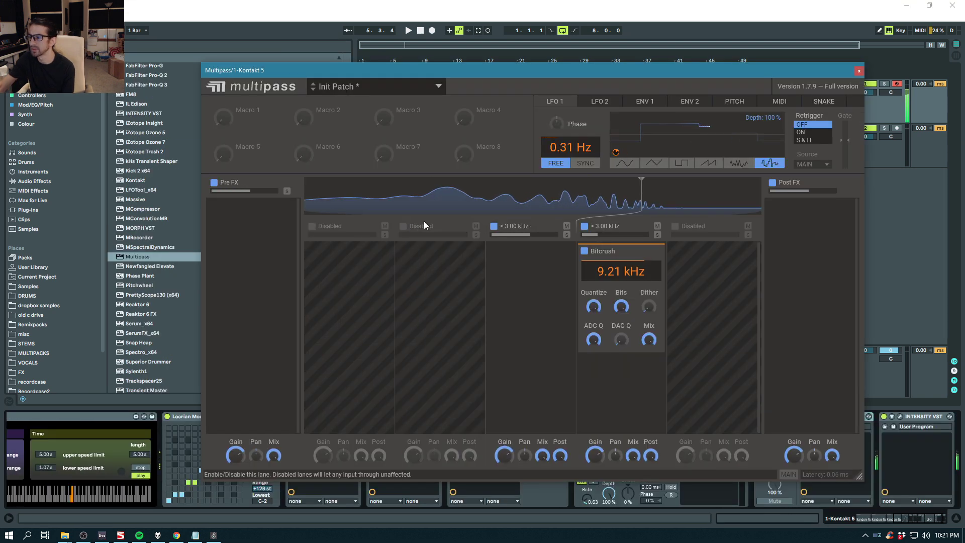
Lower the Multipass bitcrush crossover to 2.41 kHz, then show the Master track's effects.
{"action": "left_click_drag", "start_coordinate": [638, 185], "coordinate": [616, 200]}
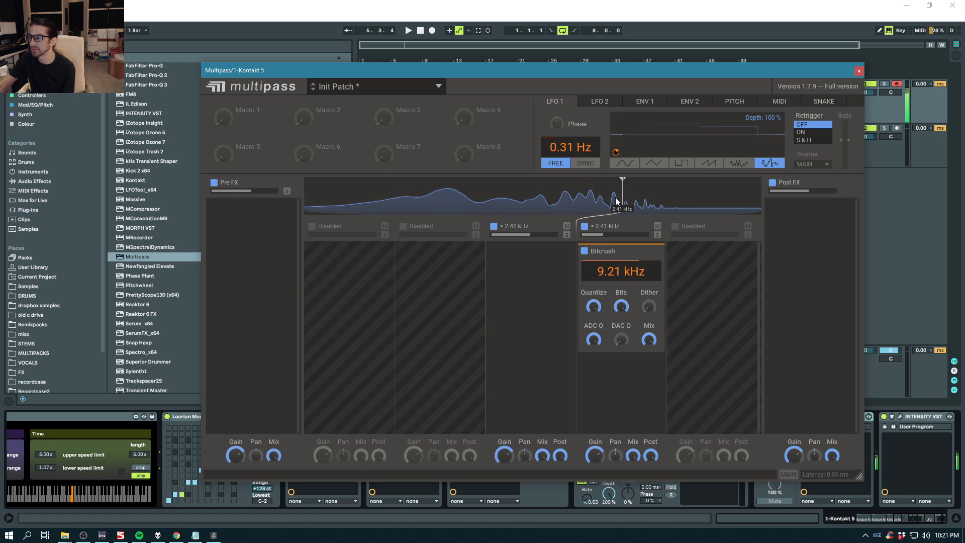
{"action": "left_click", "coordinate": [859, 70]}
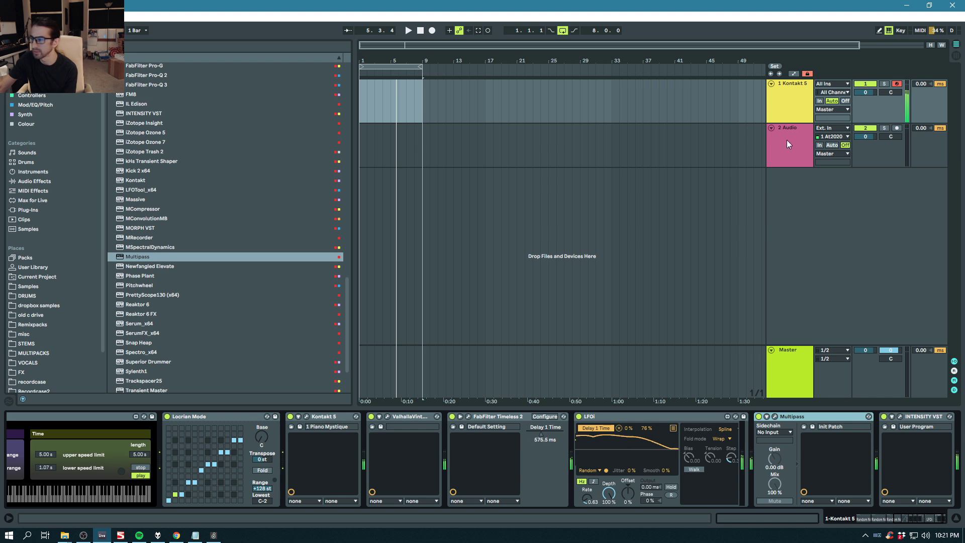
{"action": "left_click", "coordinate": [793, 114]}
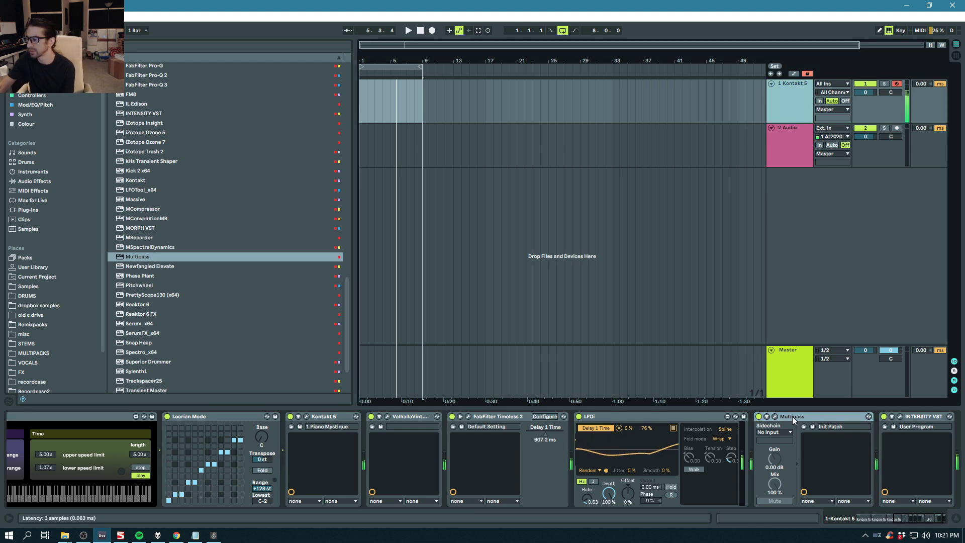
{"action": "left_click", "coordinate": [805, 237]}
{"action": "left_click", "coordinate": [797, 360]}
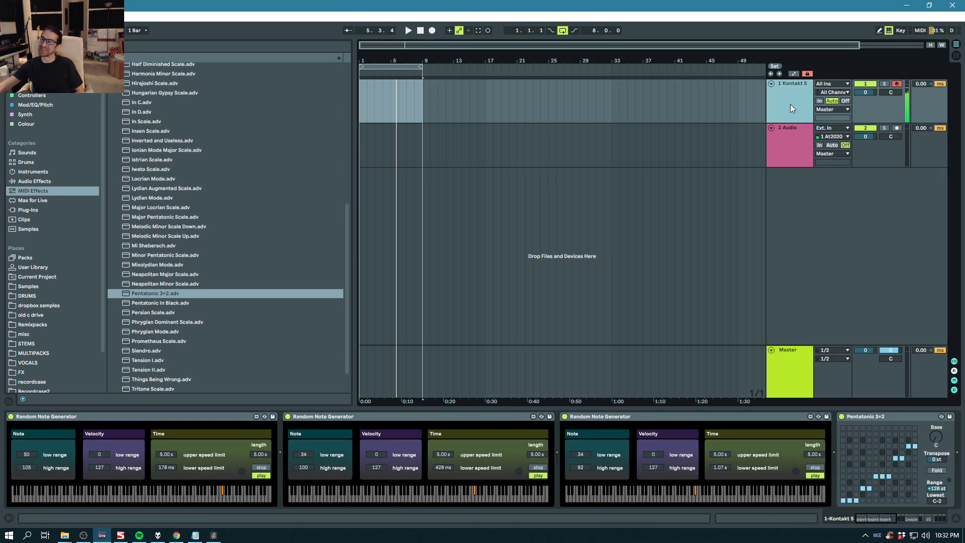
Insert a second Kontakt 5 MIDI track loaded with 05 MTown Legato strings.
{"action": "right_click", "coordinate": [790, 104]}
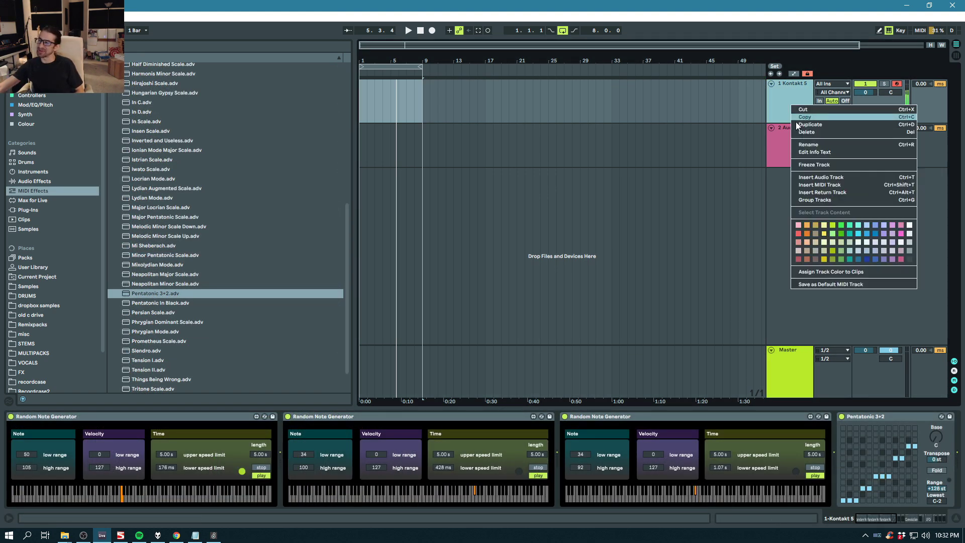
{"action": "left_click", "coordinate": [830, 186]}
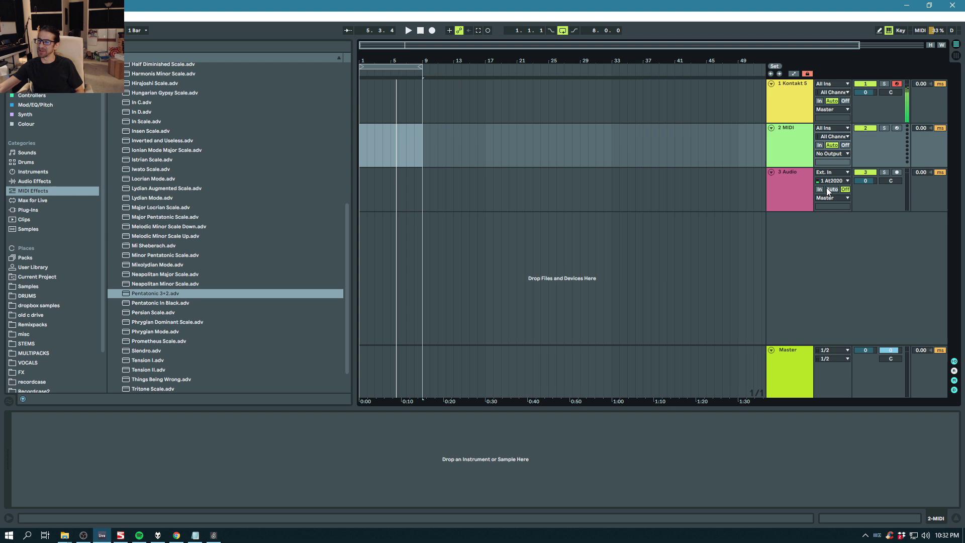
{"action": "middle_click", "coordinate": [787, 141]}
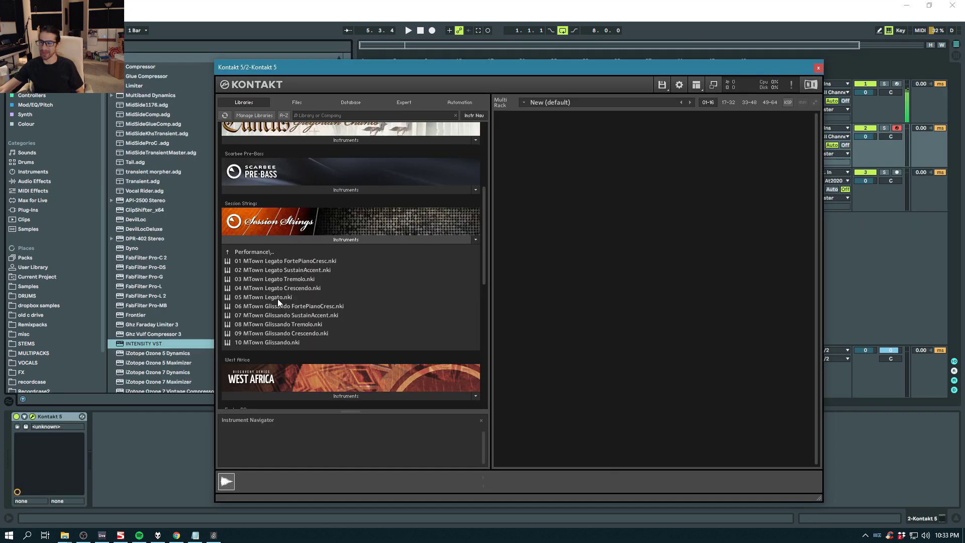
{"action": "left_click", "coordinate": [278, 299]}
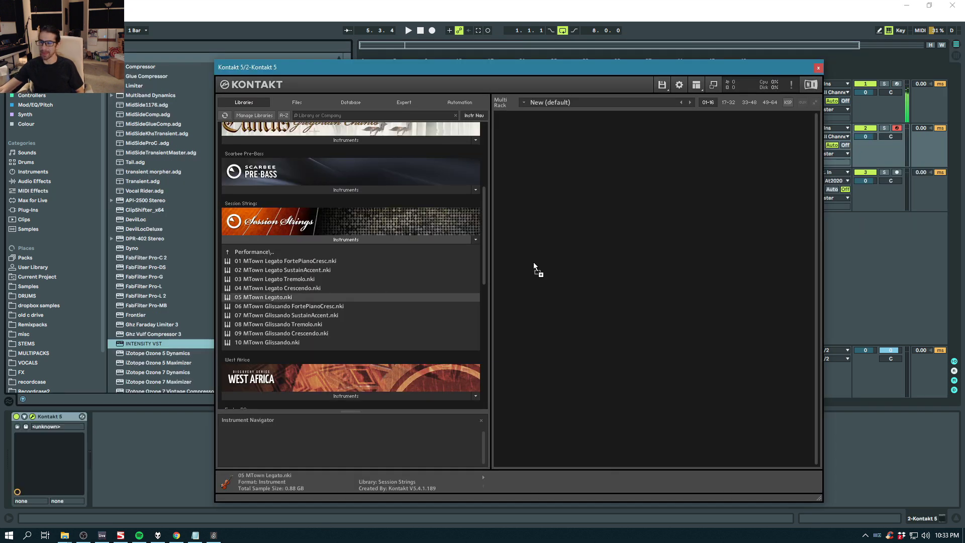
{"action": "left_click", "coordinate": [819, 68]}
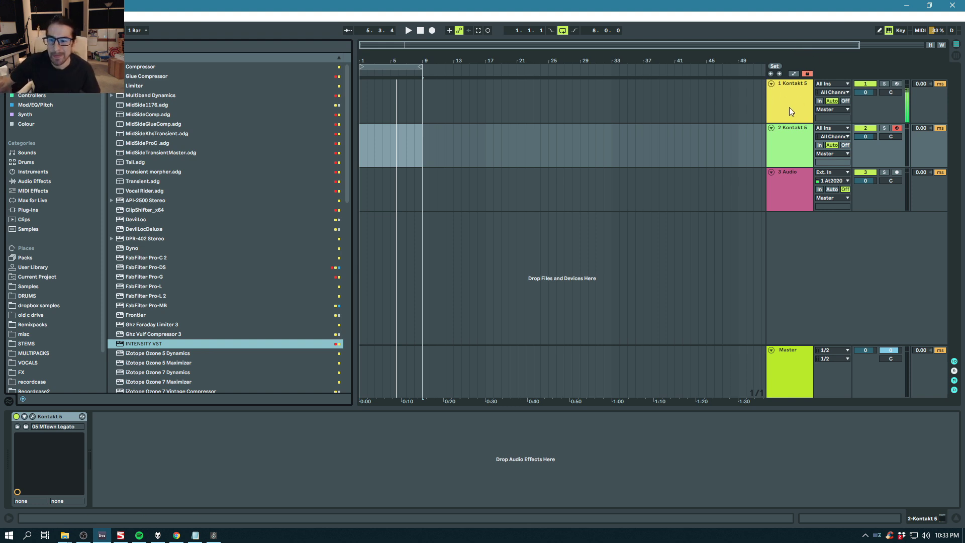
{"action": "left_click", "coordinate": [799, 143]}
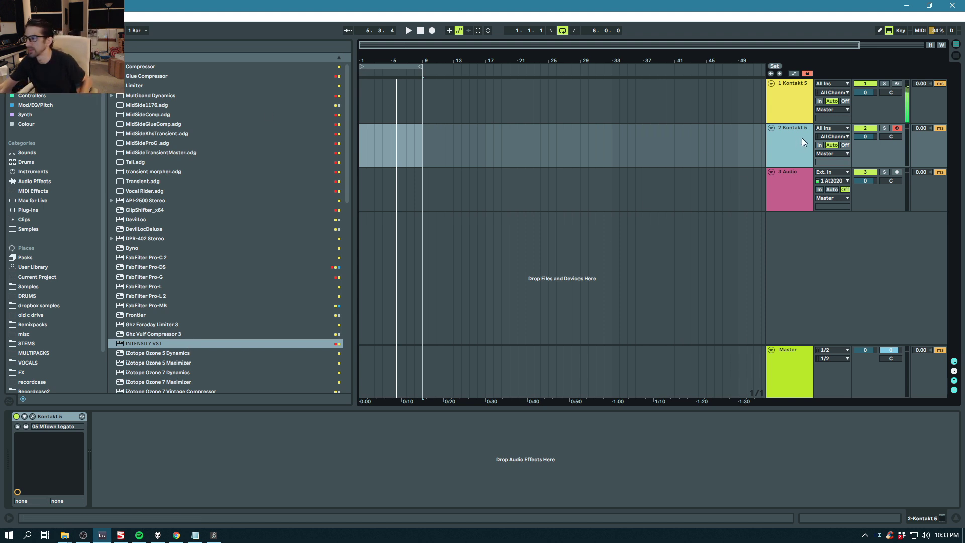
{"action": "left_click", "coordinate": [795, 94]}
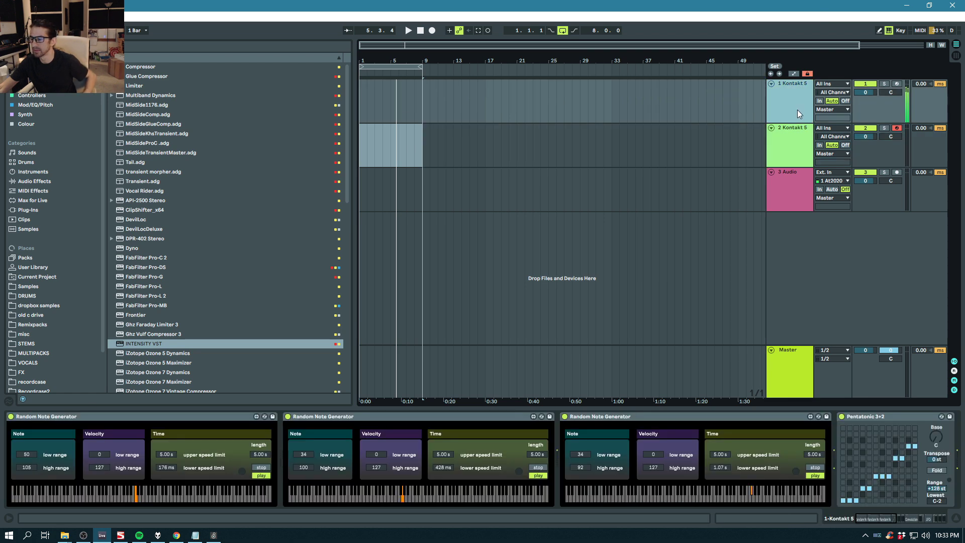
Verify MRecorder on the Master track is still recording, then select the second Kontakt track.
{"action": "left_click", "coordinate": [792, 366]}
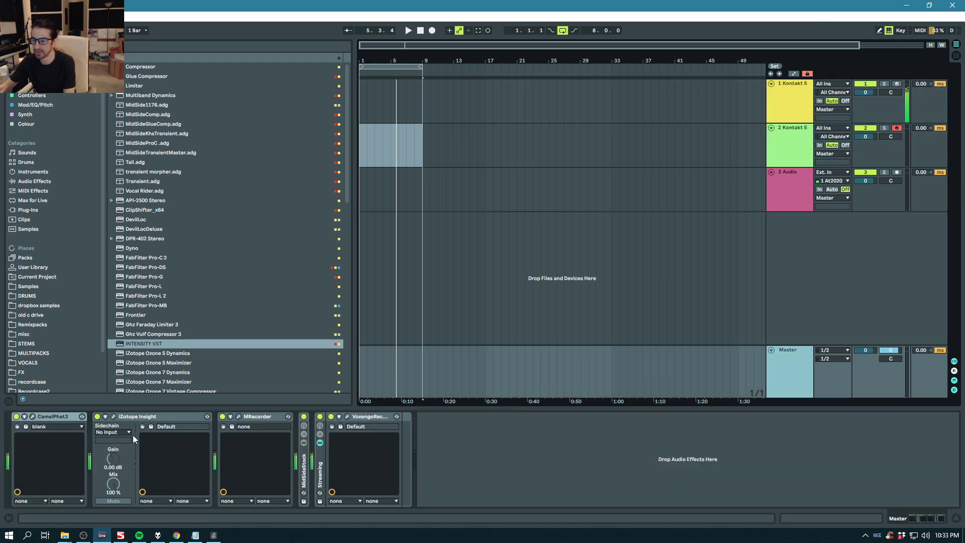
{"action": "left_click", "coordinate": [238, 416]}
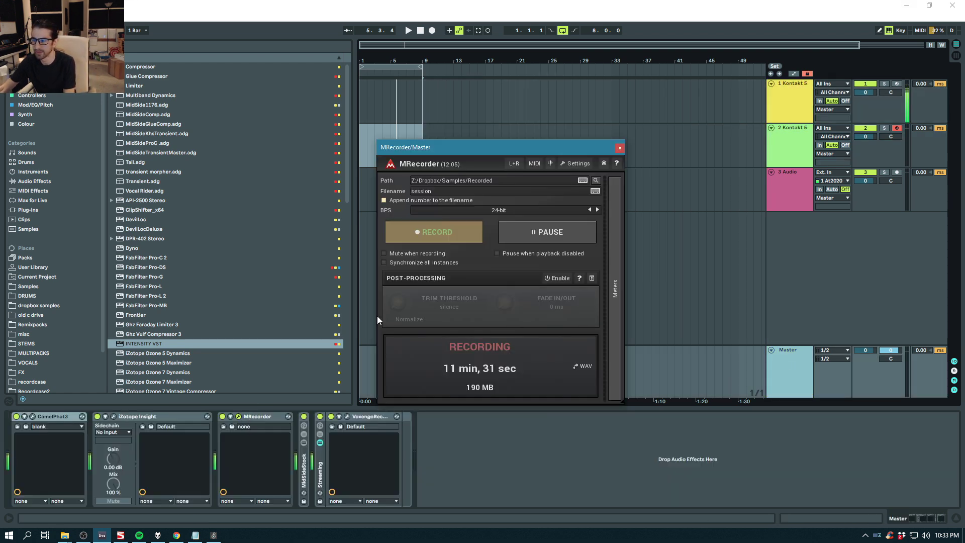
{"action": "left_click", "coordinate": [447, 230]}
{"action": "left_click", "coordinate": [785, 139]}
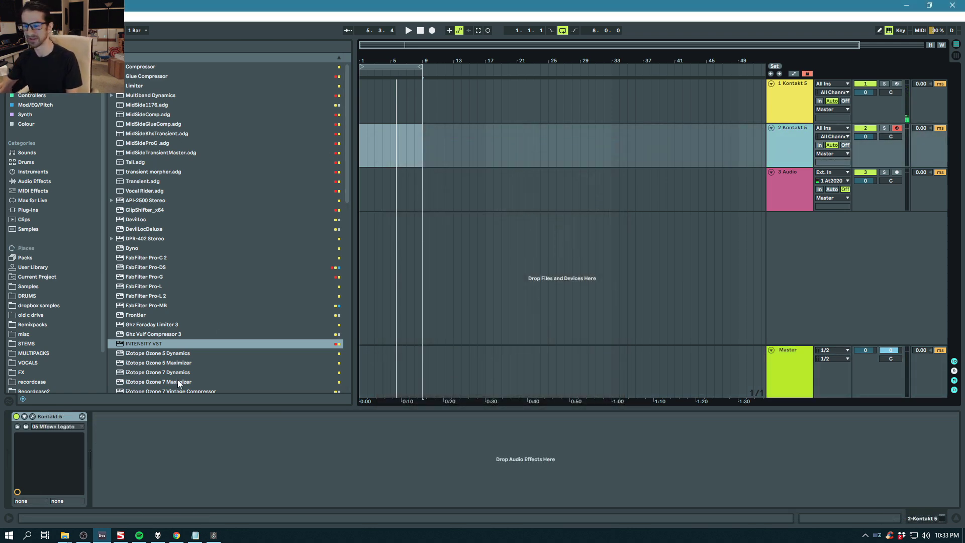
{"action": "mouse_move", "coordinate": [52, 427]}
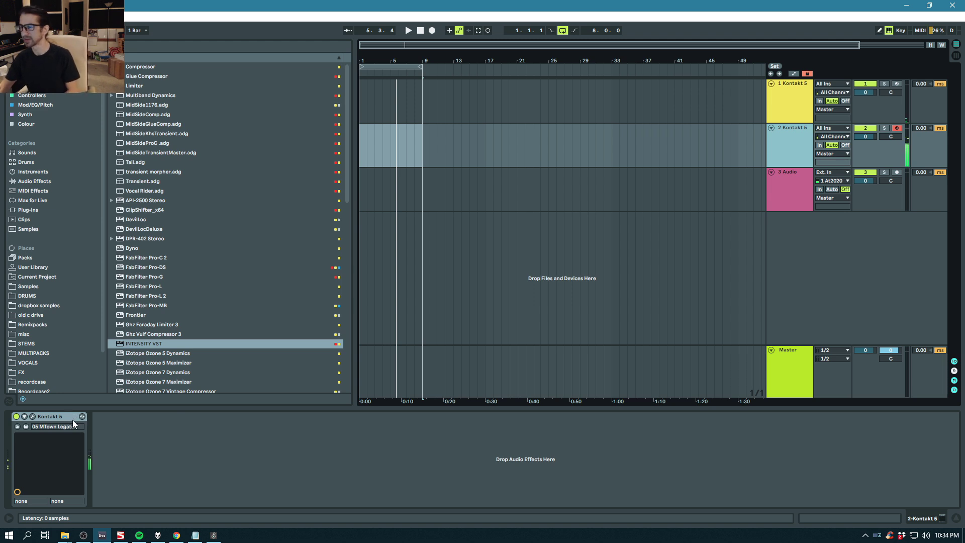
Lengthen the Session Strings attack in Kontakt to about 1.1k ms.
{"action": "left_click", "coordinate": [78, 419]}
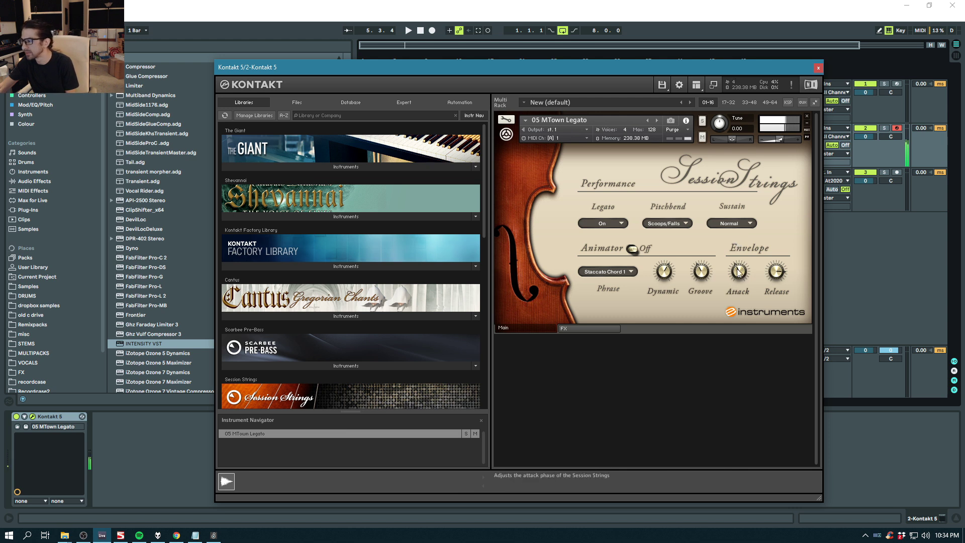
{"action": "left_click_drag", "start_coordinate": [737, 237], "coordinate": [738, 248]}
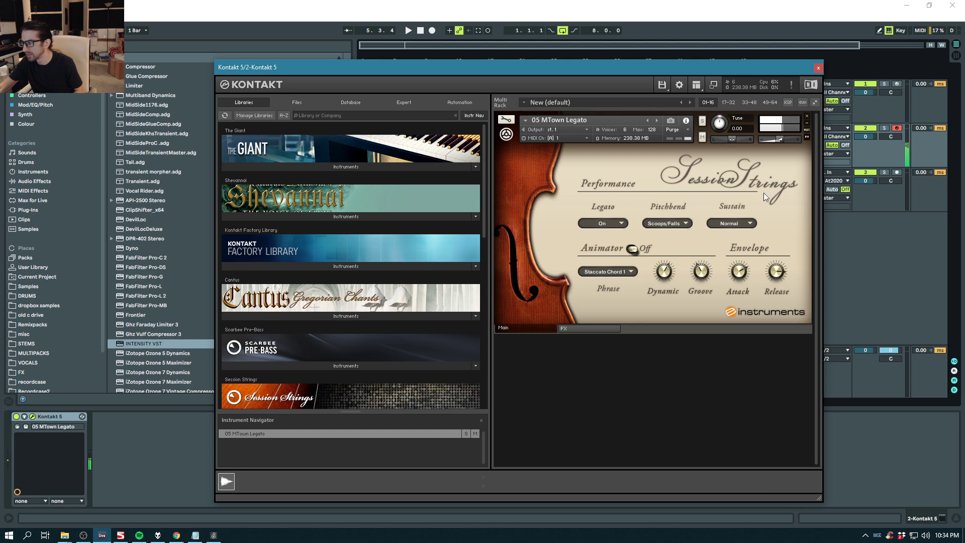
{"action": "left_click", "coordinate": [818, 67]}
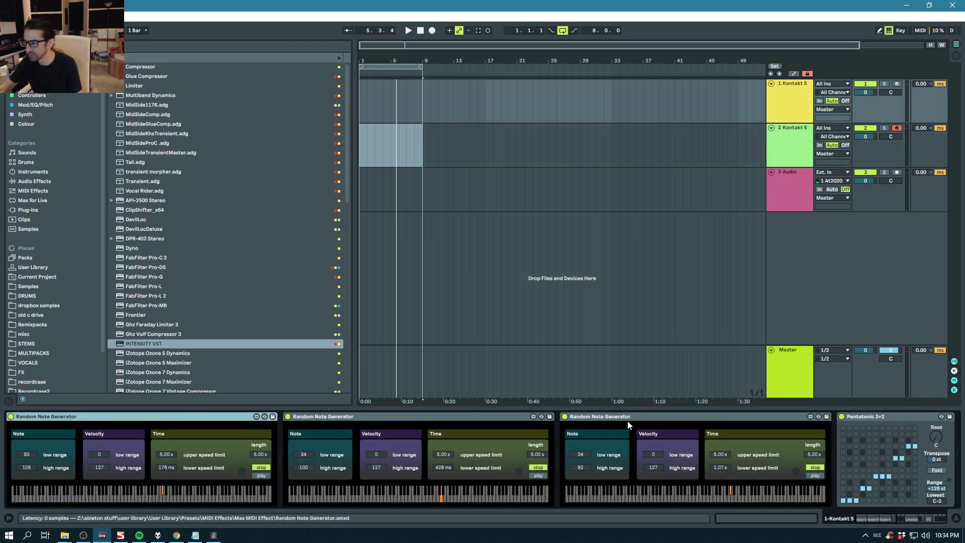
Copy the third Random Note Generator onto track 2, compare chains, and start it playing.
{"action": "left_click", "coordinate": [644, 419]}
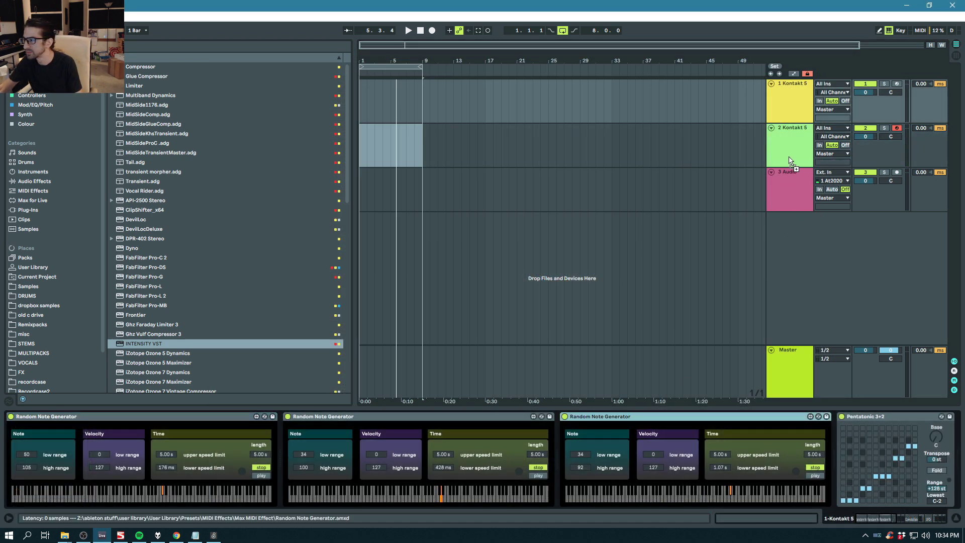
{"action": "left_click_drag", "start_coordinate": [644, 419], "coordinate": [791, 156]}
{"action": "key", "text": "Up"}
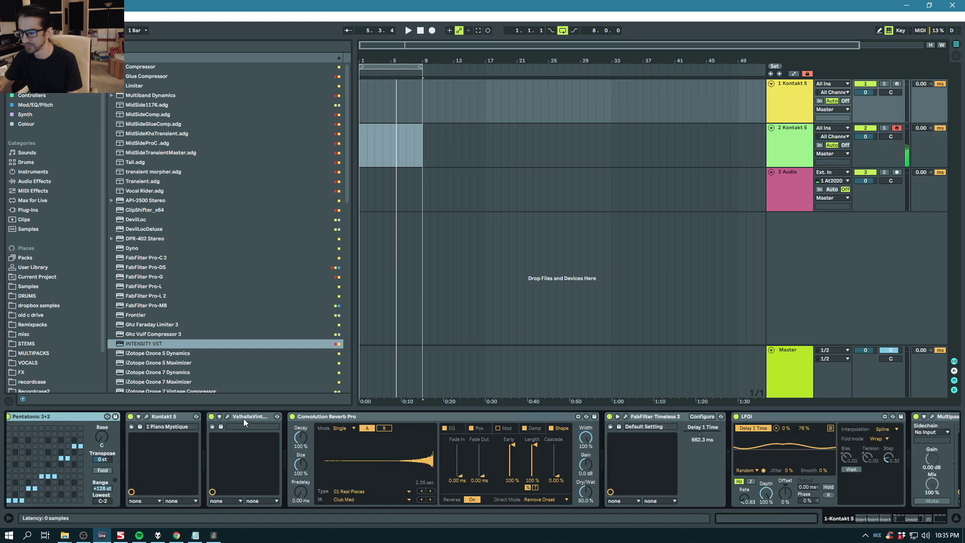
{"action": "left_click", "coordinate": [789, 151]}
{"action": "left_click", "coordinate": [792, 102]}
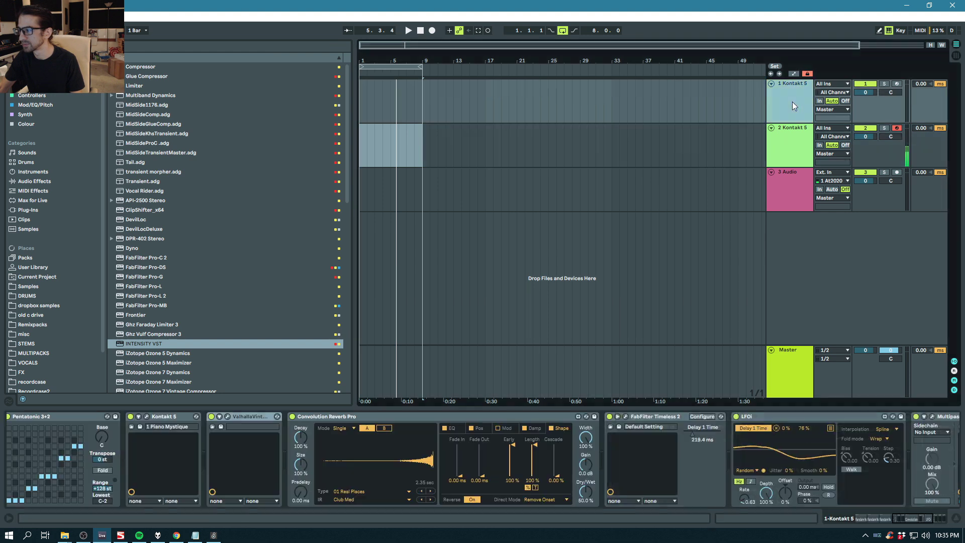
{"action": "left_click", "coordinate": [791, 151]}
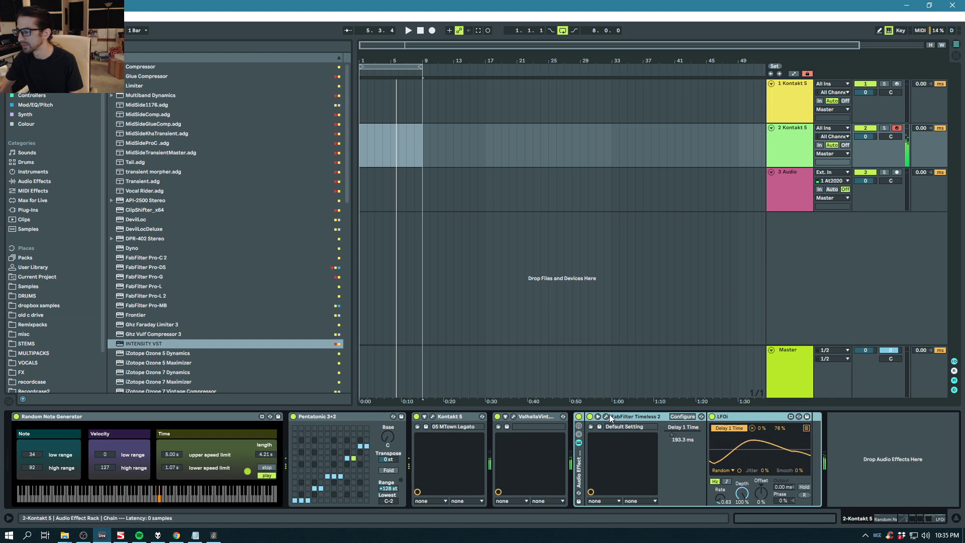
{"action": "left_click", "coordinate": [542, 475]}
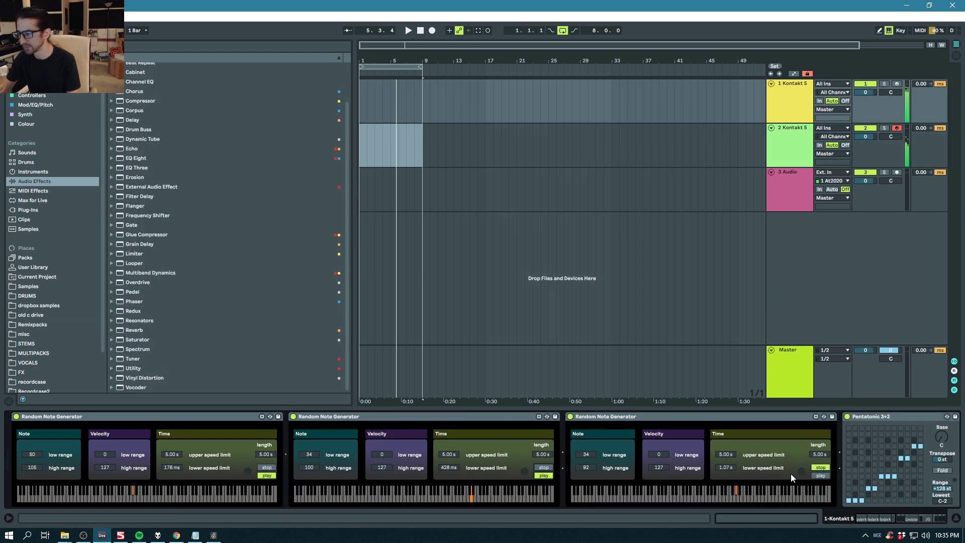
Lower the strings track's Intensity amount from about 0.61 down to 0.55.
{"action": "left_click", "coordinate": [791, 149]}
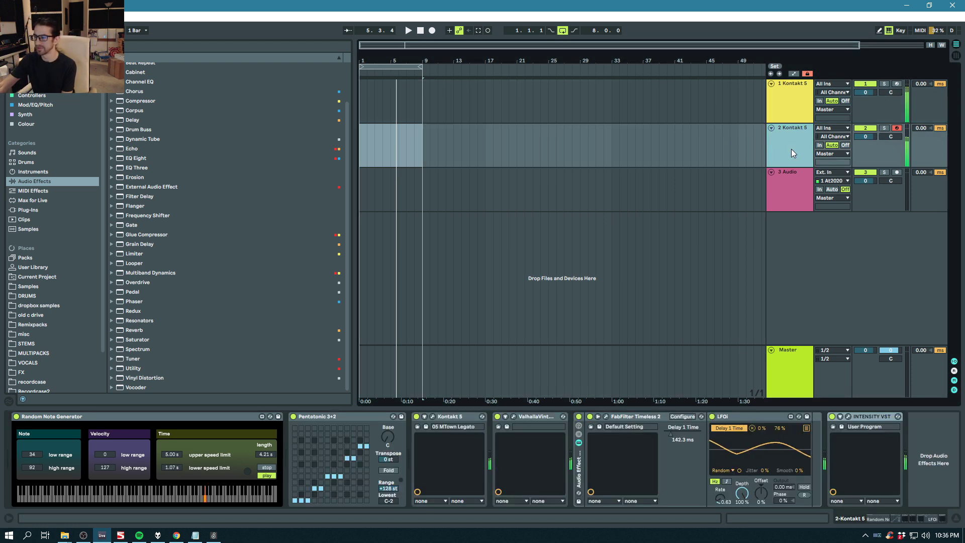
{"action": "left_click", "coordinate": [848, 417]}
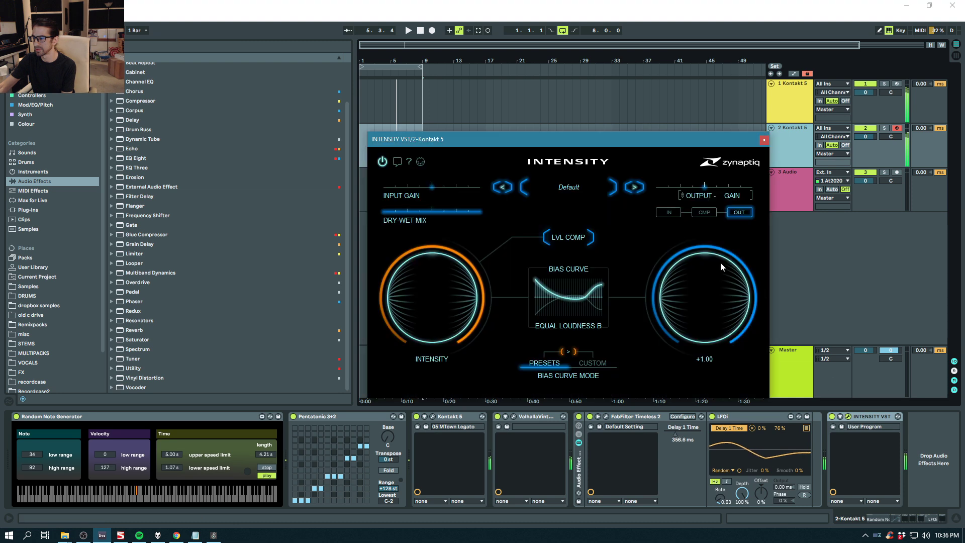
{"action": "left_click_drag", "start_coordinate": [449, 277], "coordinate": [437, 312]}
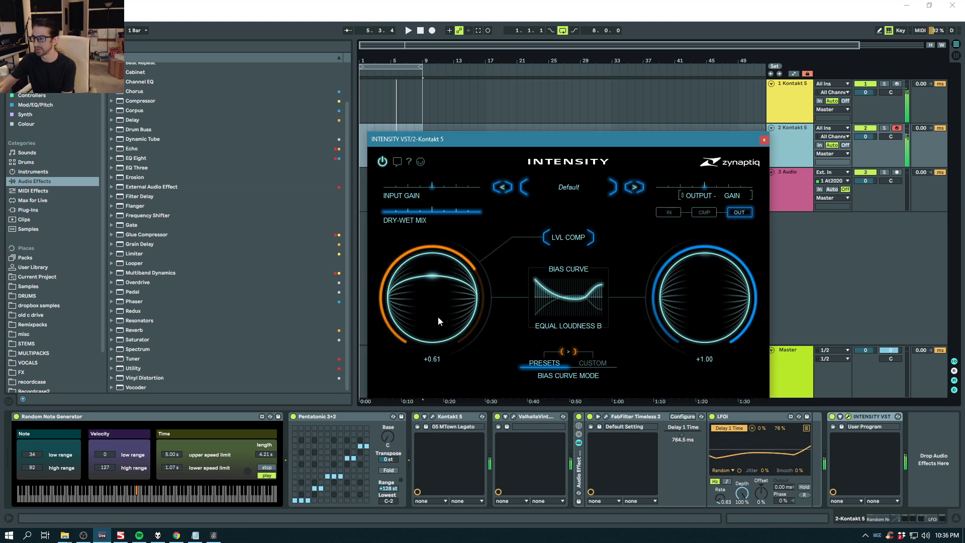
{"action": "left_click_drag", "start_coordinate": [438, 316], "coordinate": [440, 323]}
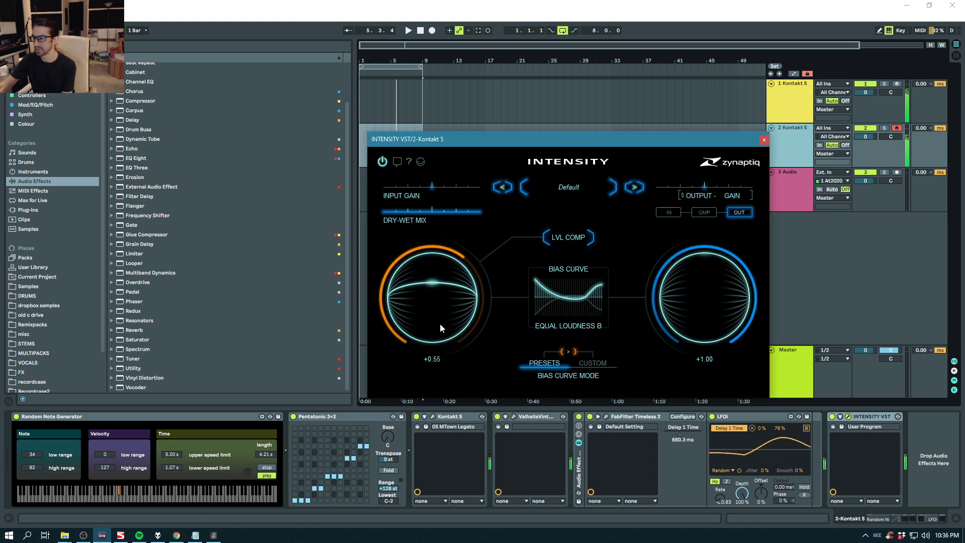
{"action": "left_click", "coordinate": [765, 140]}
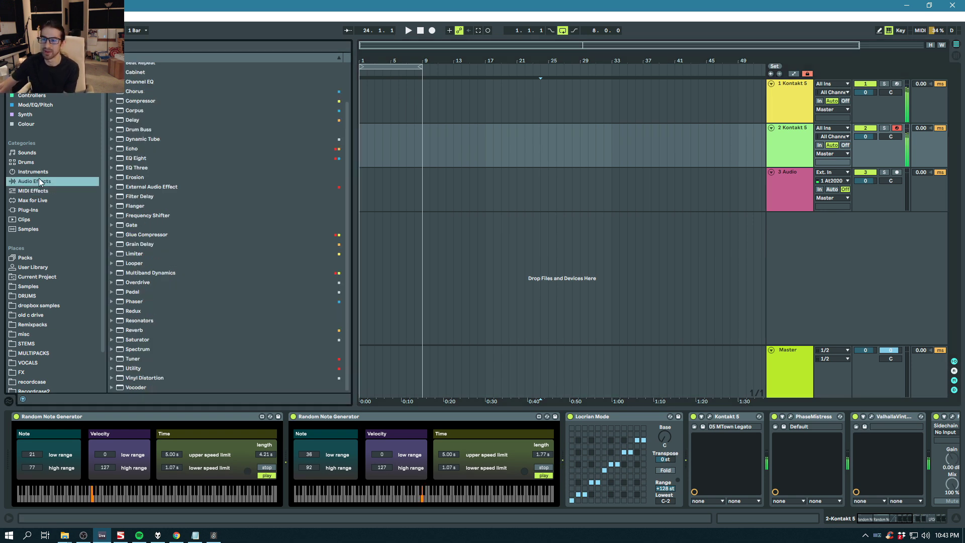
Create an armed MIDI track holding Random, with an Arpeggiator placed before it.
{"action": "left_click_drag", "start_coordinate": [137, 115], "coordinate": [819, 237]}
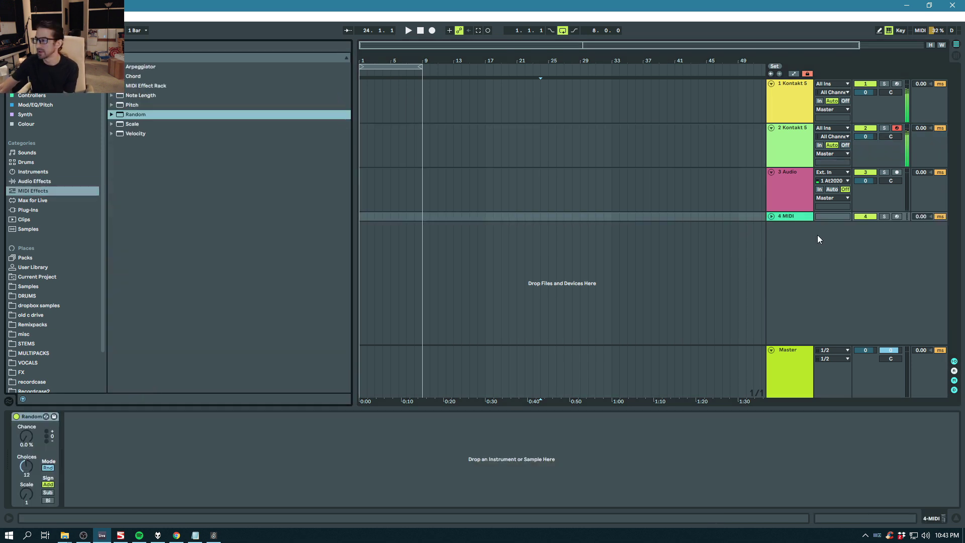
{"action": "left_click", "coordinate": [897, 217]}
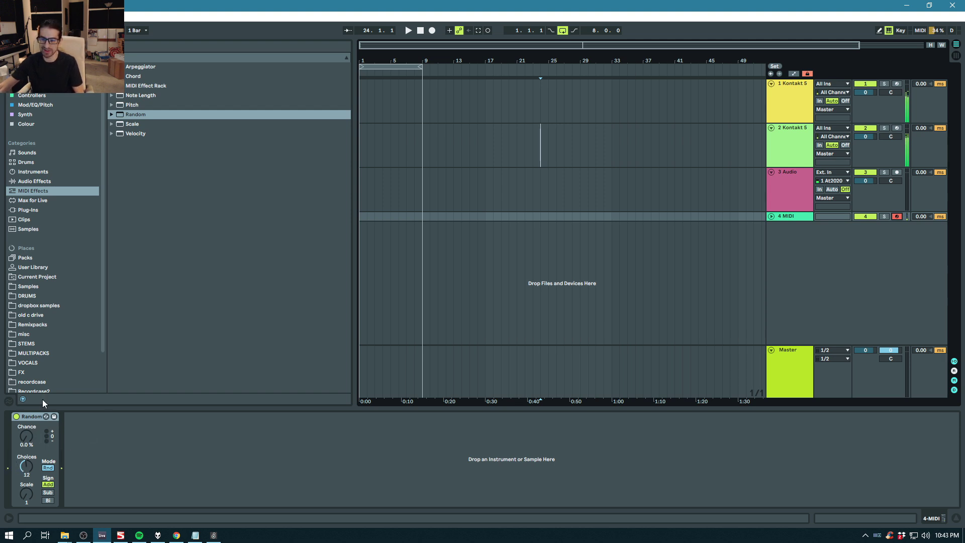
{"action": "left_click_drag", "start_coordinate": [141, 66], "coordinate": [26, 464]}
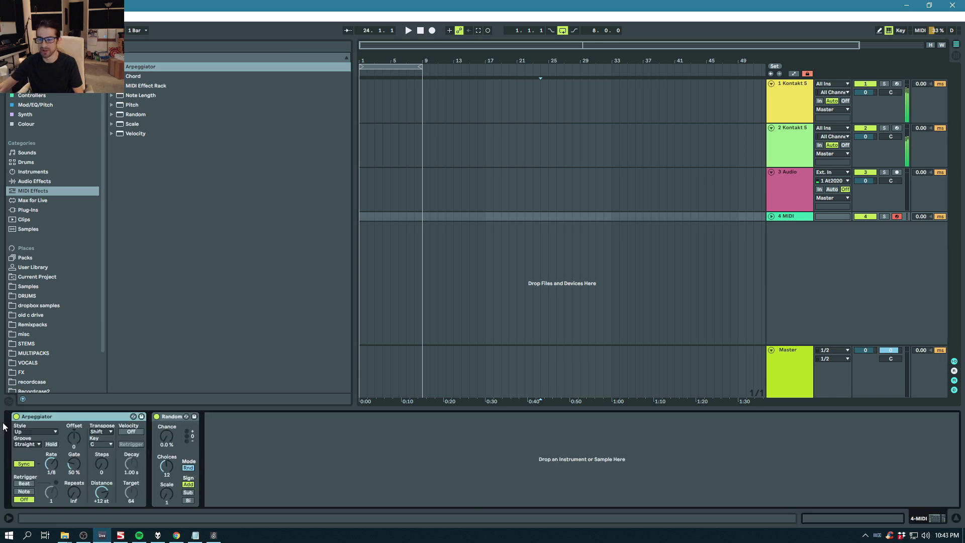
Set the Arpeggiator rate to Free and adjust it to about 83.3 ms.
{"action": "left_click", "coordinate": [24, 464]}
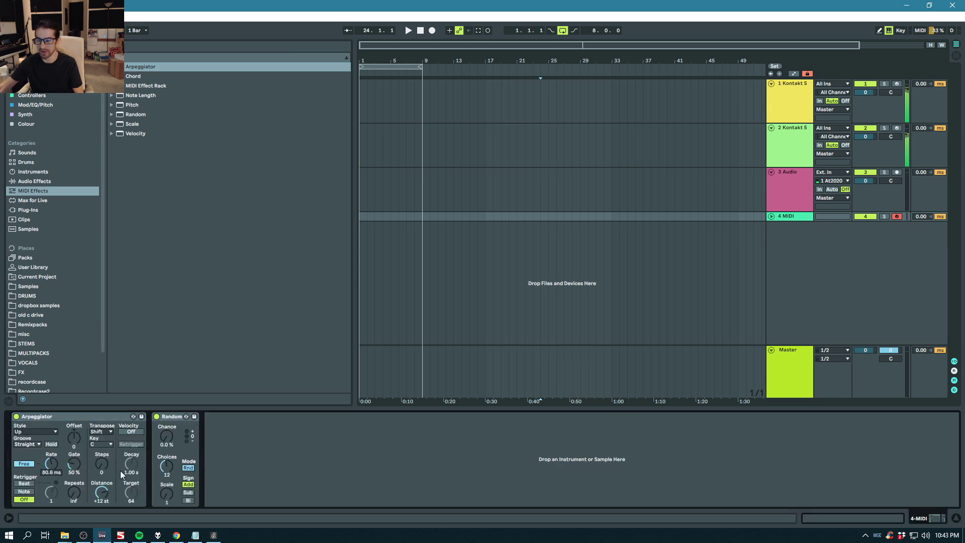
{"action": "left_click_drag", "start_coordinate": [51, 466], "coordinate": [51, 482]}
{"action": "left_click_drag", "start_coordinate": [61, 469], "coordinate": [61, 457]}
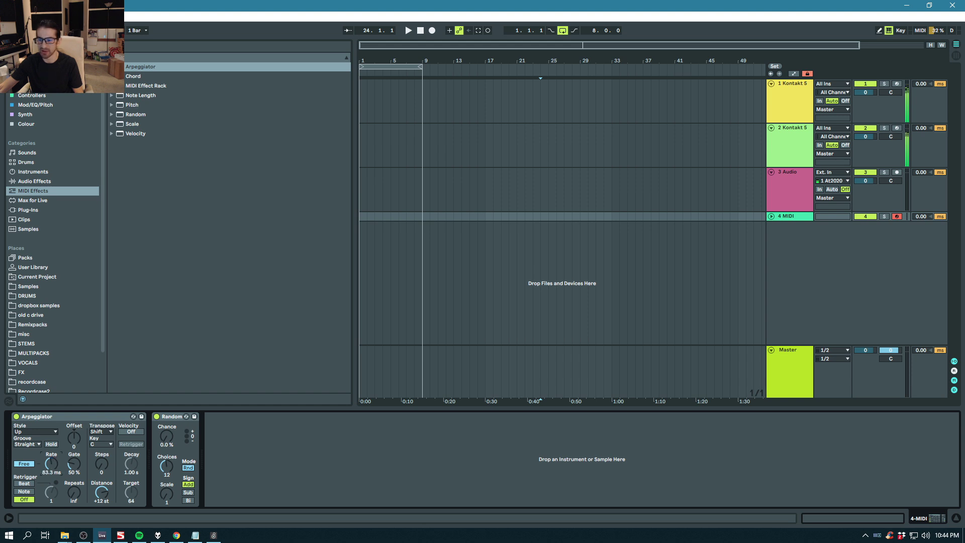
{"action": "left_click", "coordinate": [81, 414]}
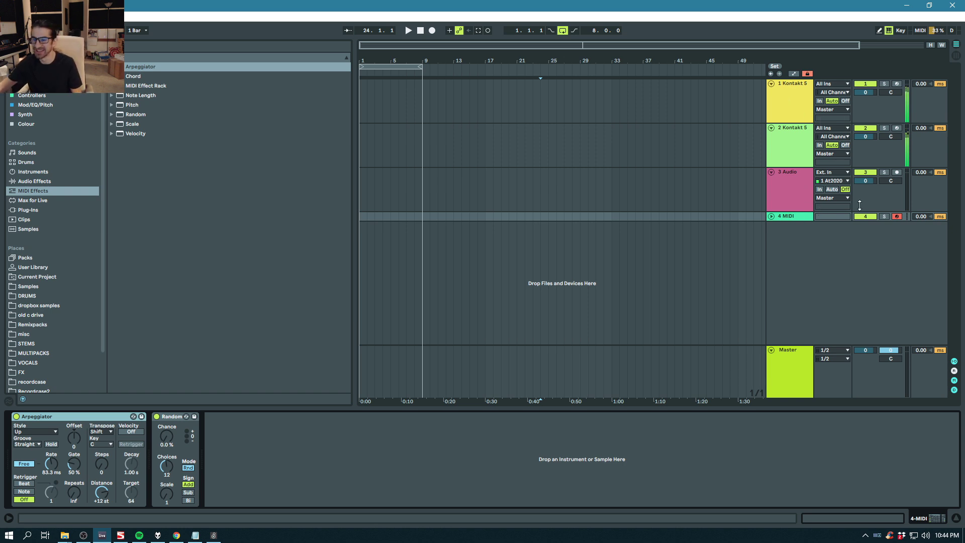
{"action": "left_click", "coordinate": [792, 92]}
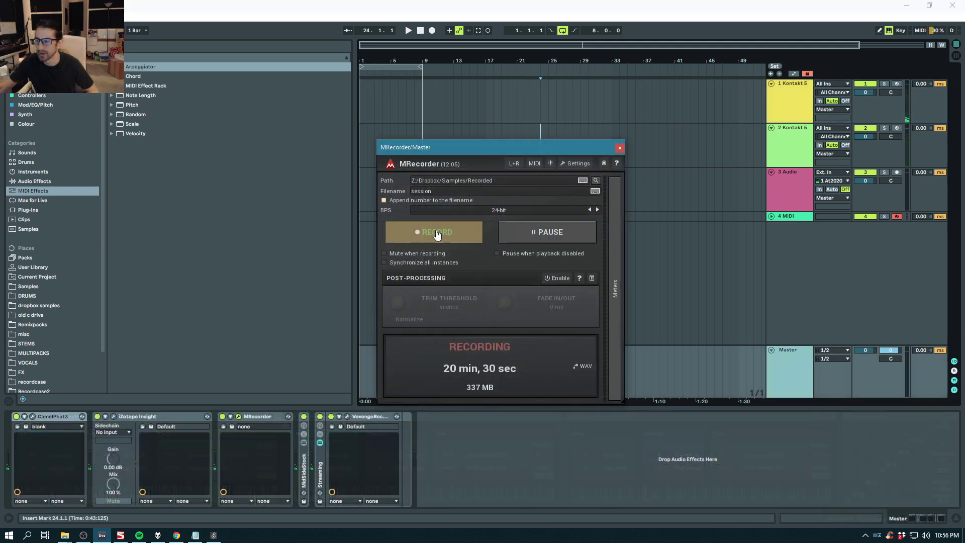
Stop the MRecorder master recording at 20 min 30 sec, then view track 2.
{"action": "left_click", "coordinate": [432, 234]}
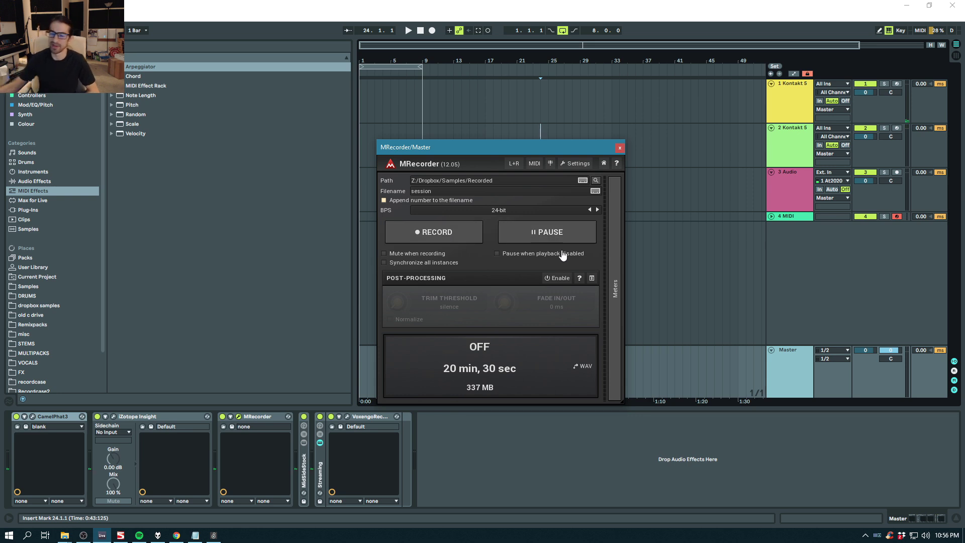
{"action": "left_click", "coordinate": [620, 147]}
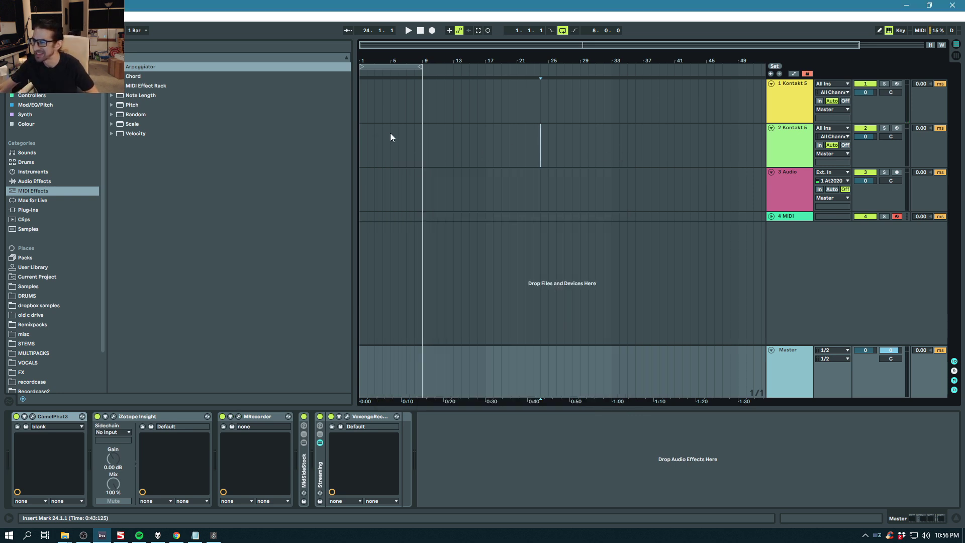
{"action": "left_click", "coordinate": [361, 139]}
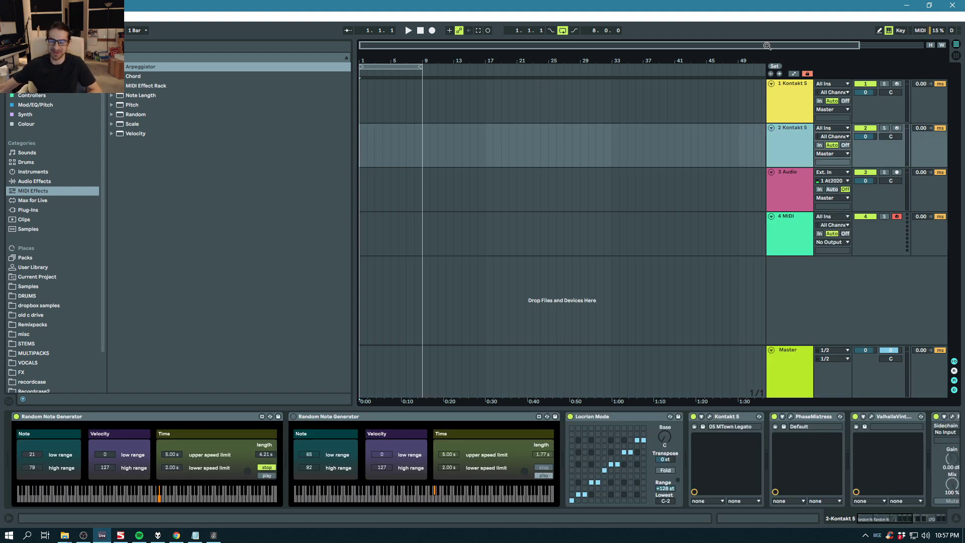